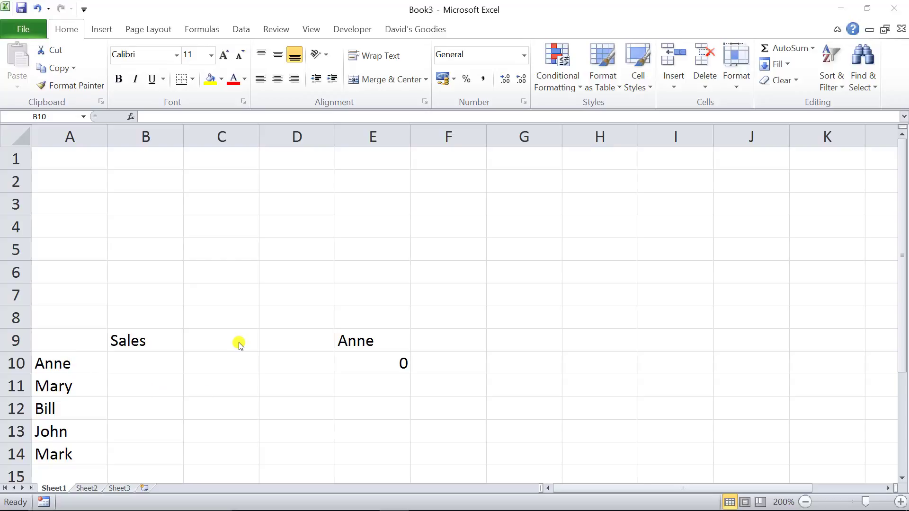
# Enter sales of 74 for Anne and 76 for Mary in the Sales column
pyautogui.click(903, 288)
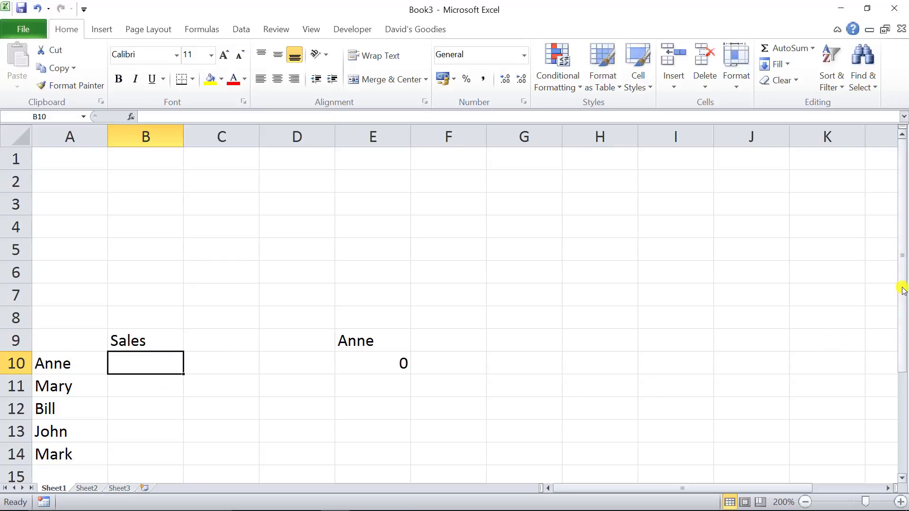
pyautogui.click(903, 479)
pyautogui.click(903, 478)
pyautogui.click(903, 478)
pyautogui.click(903, 478)
pyautogui.click(903, 479)
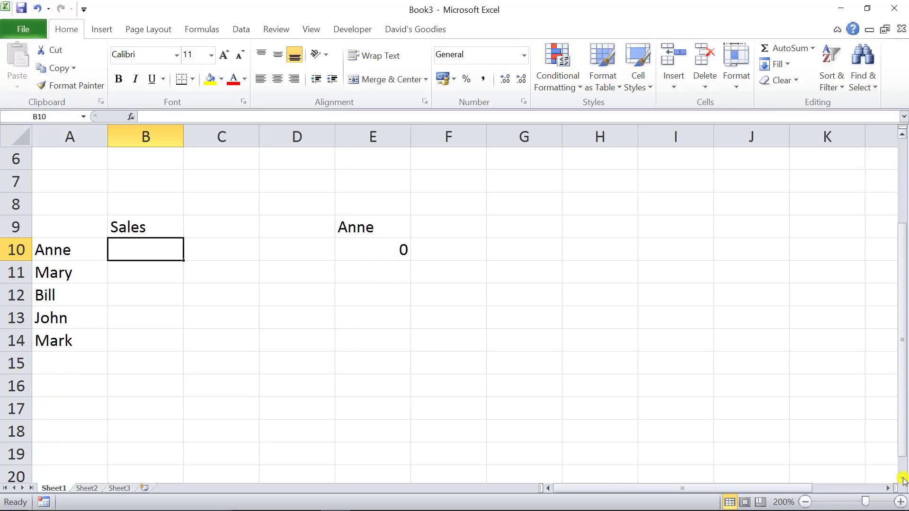
pyautogui.click(903, 479)
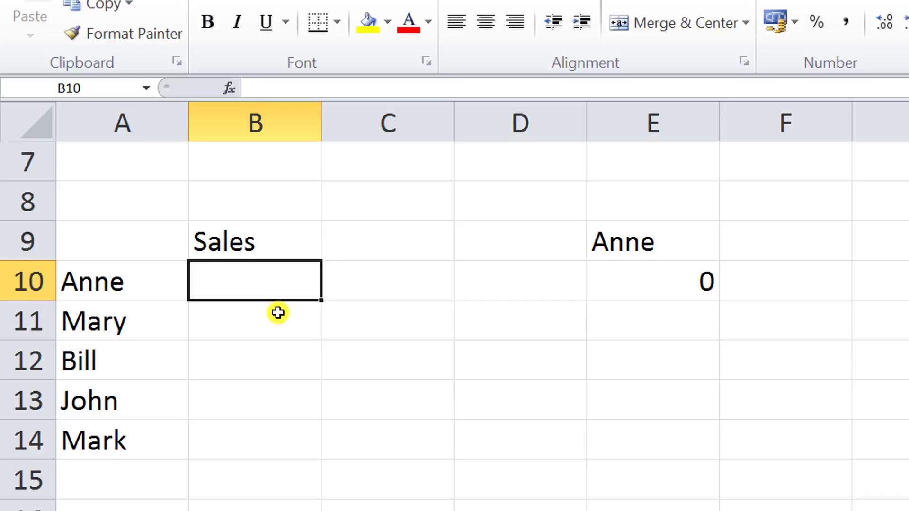
pyautogui.write('74')
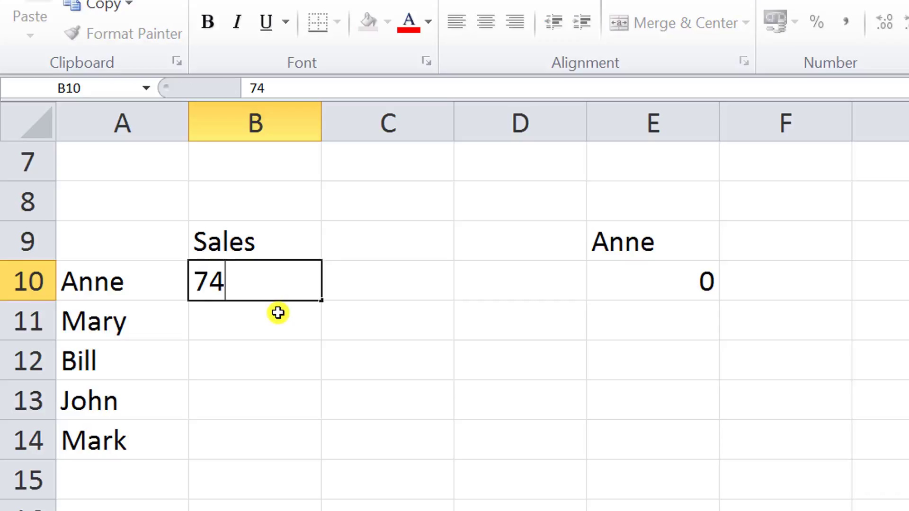
pyautogui.press('Return')
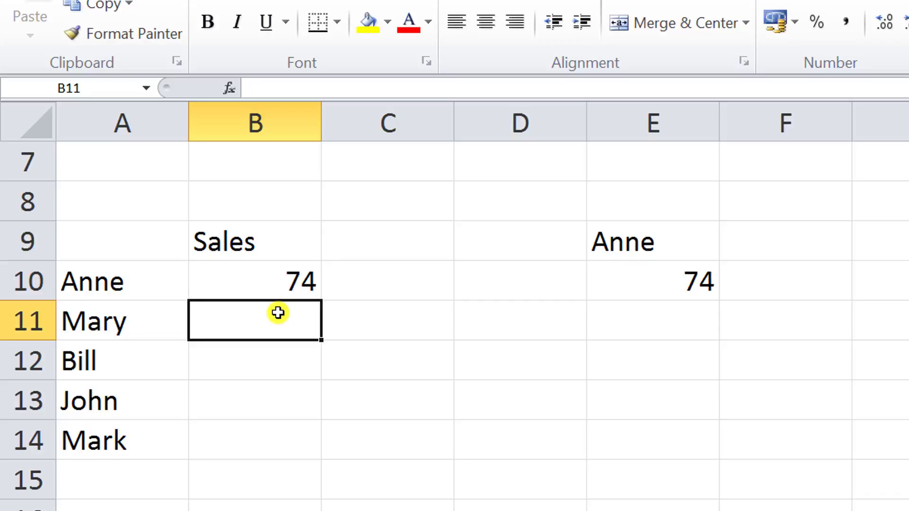
pyautogui.write('76')
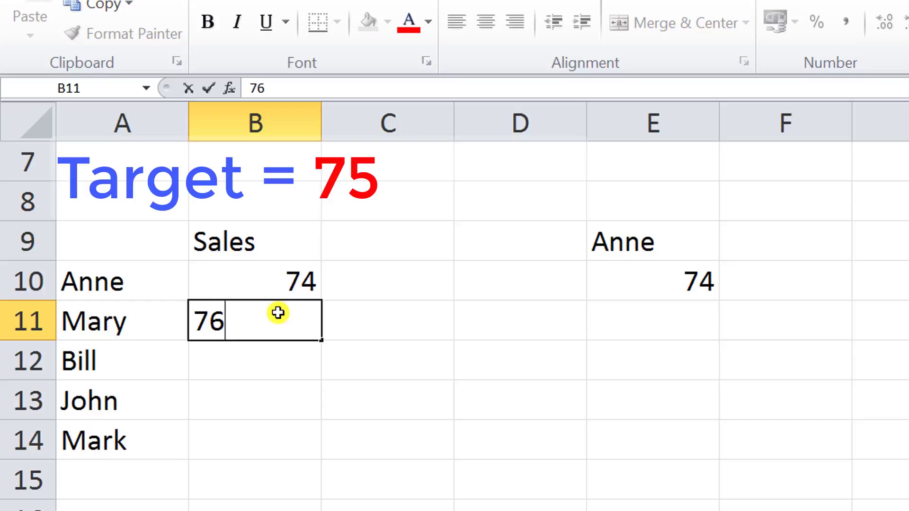
pyautogui.press('Return')
# Enter sales of 102 for Bill, 45 for John and 670 for Mark
pyautogui.write('102')
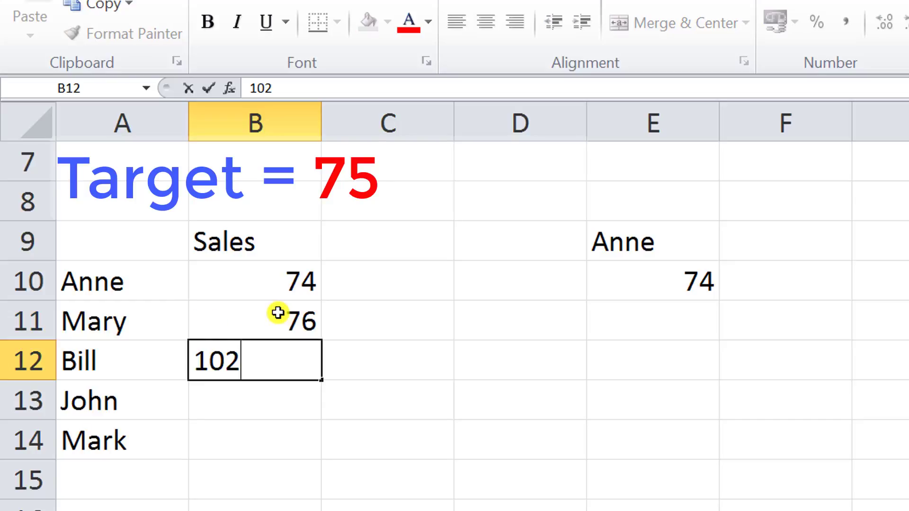
pyautogui.press('Return')
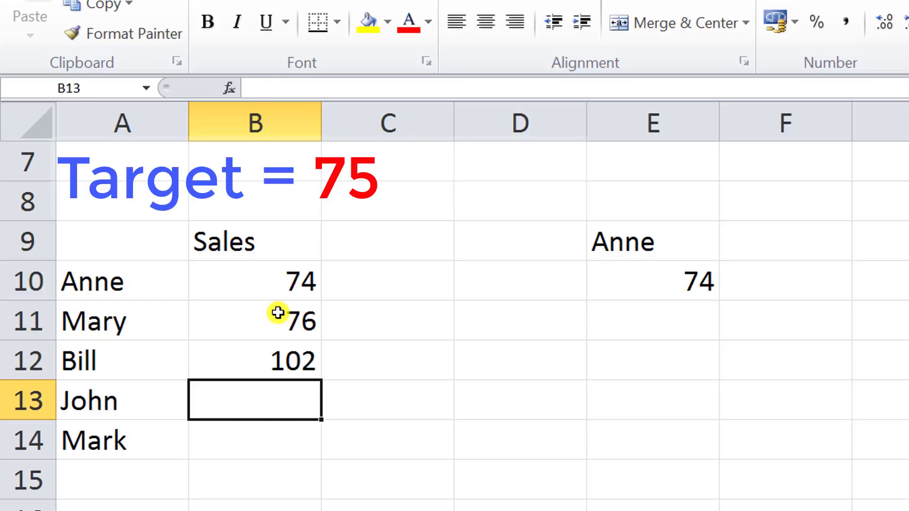
pyautogui.write('45')
pyautogui.press('Return')
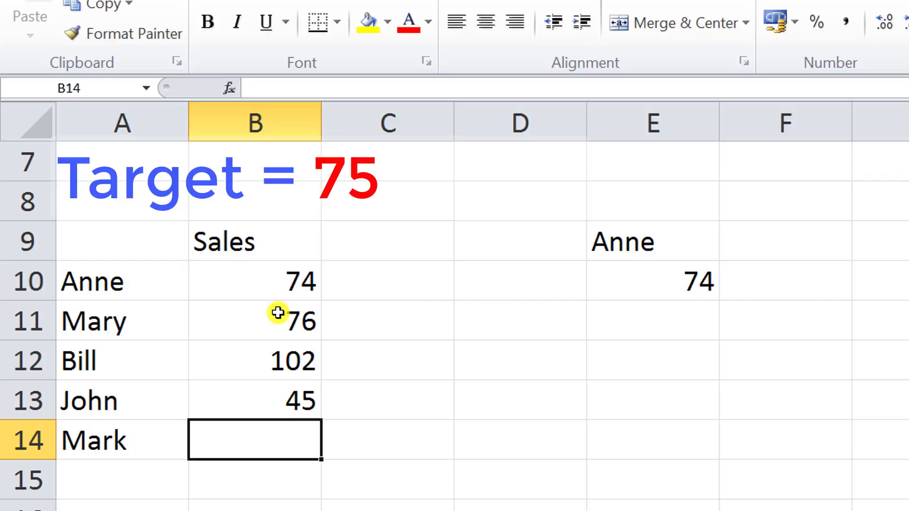
pyautogui.write('67')
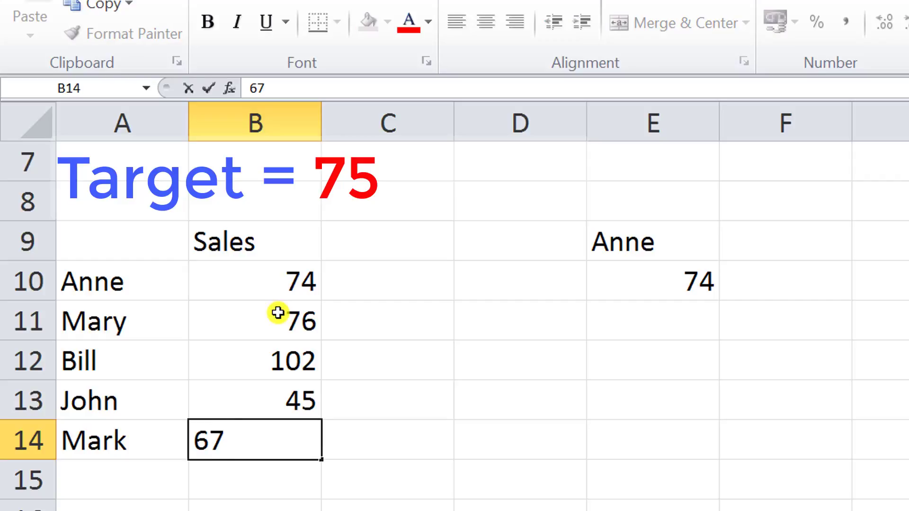
pyautogui.write('#')
pyautogui.press('BackSpace')
pyautogui.write('0')
pyautogui.press('Return')
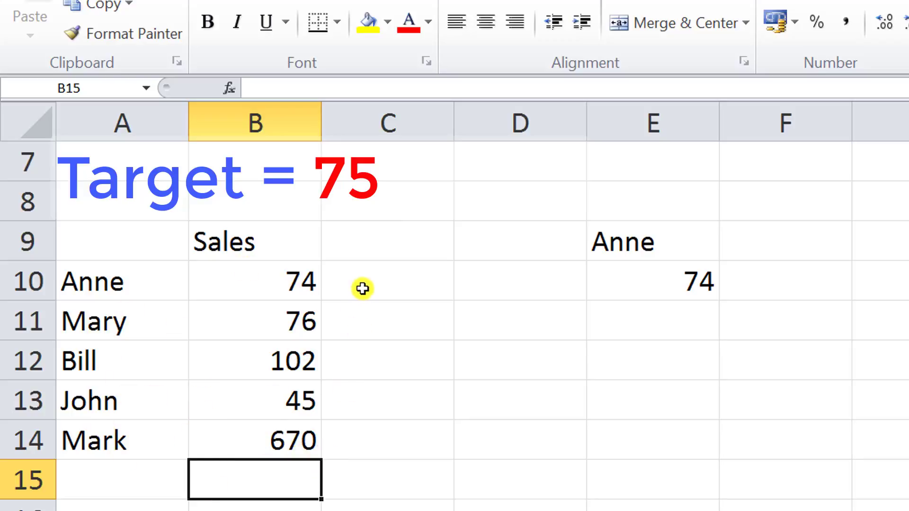
# Start an IF formula in C10 with the logical test B10>=75
pyautogui.click(382, 279)
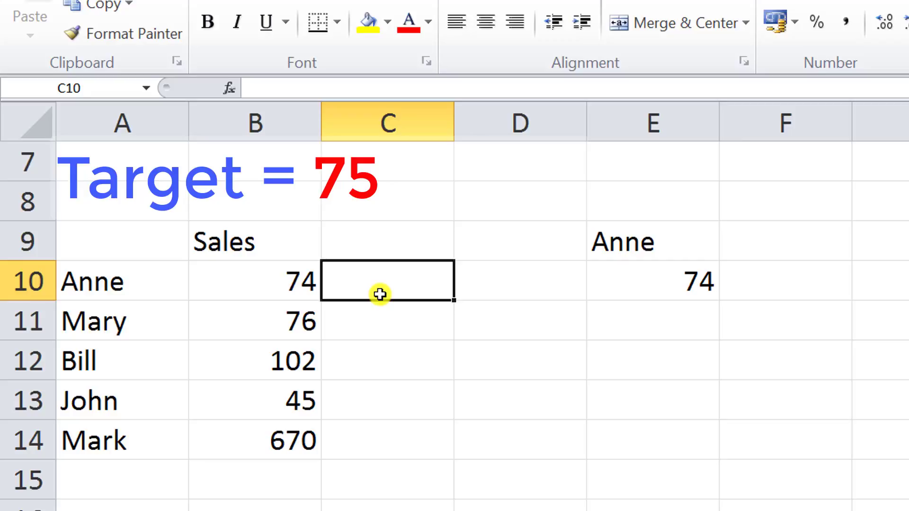
pyautogui.write('=if')
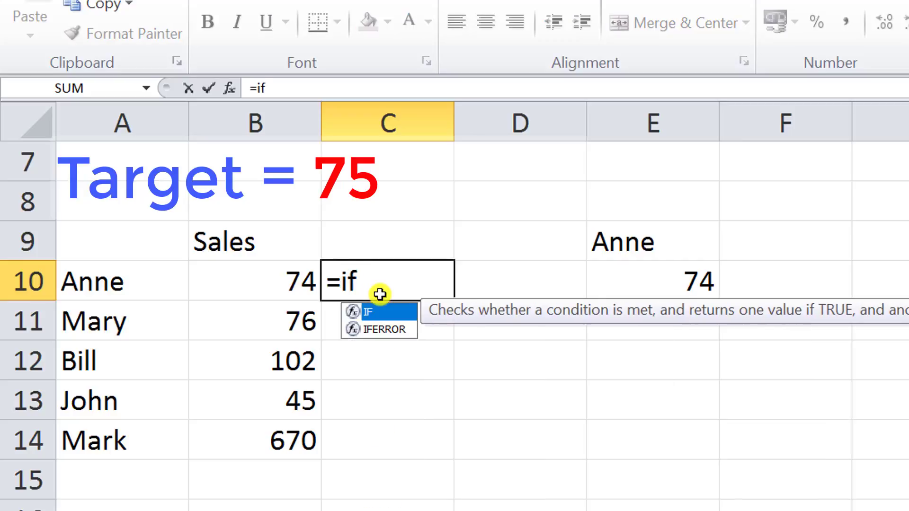
pyautogui.write('(')
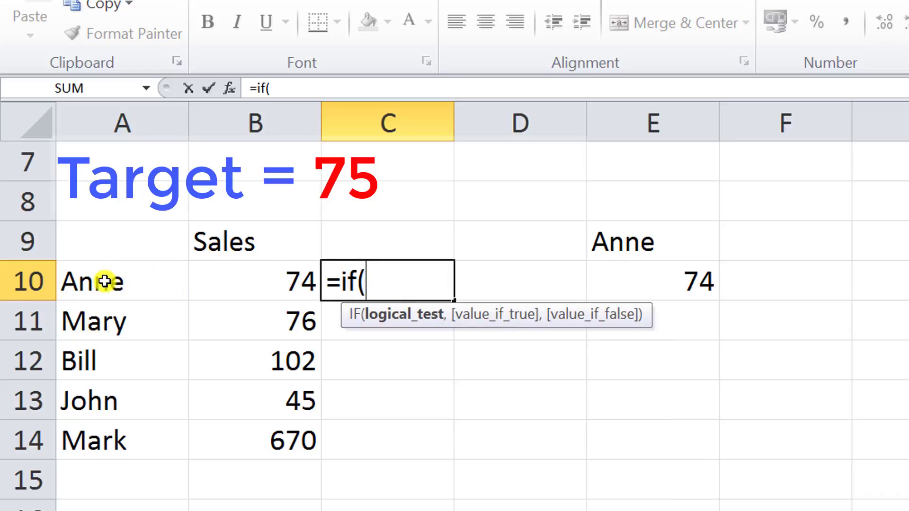
pyautogui.click(256, 277)
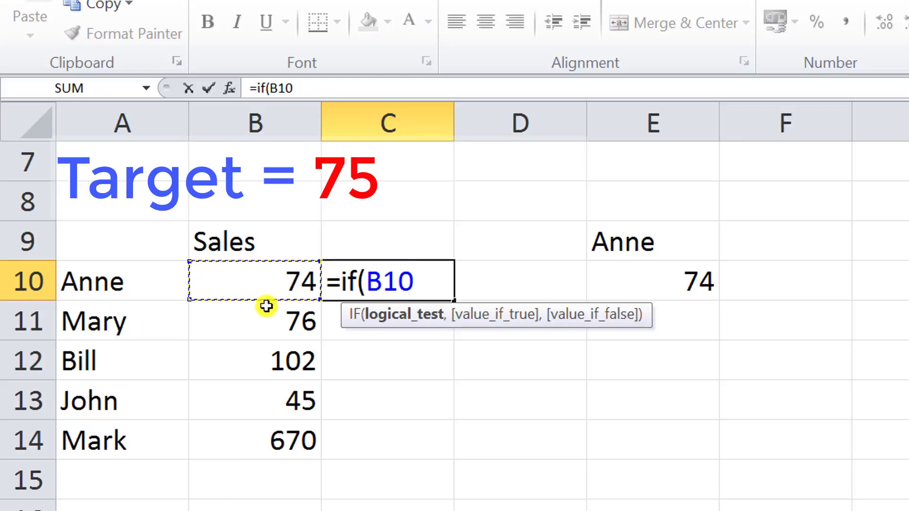
pyautogui.write('>=')
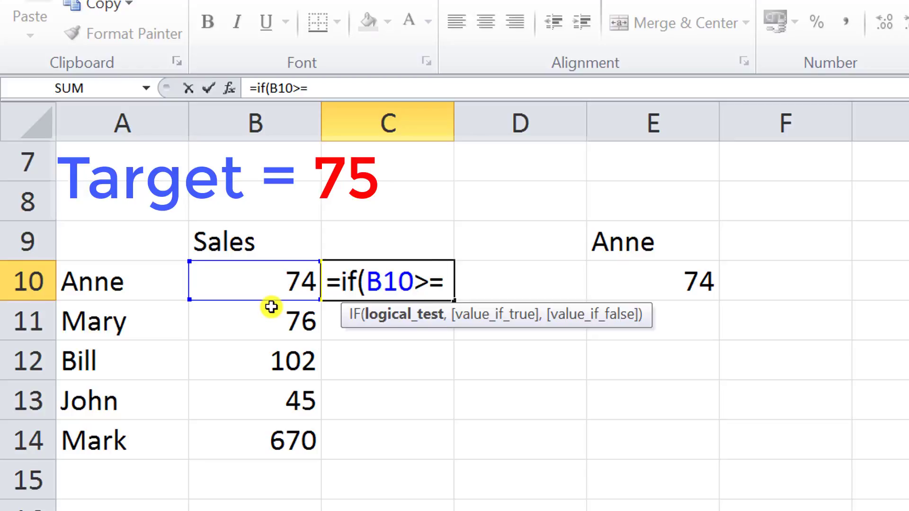
pyautogui.write('75')
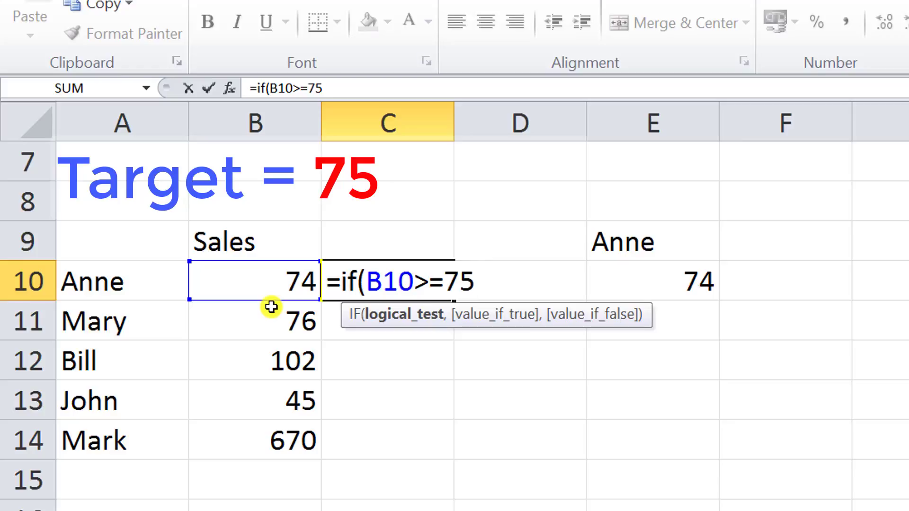
pyautogui.write(',')
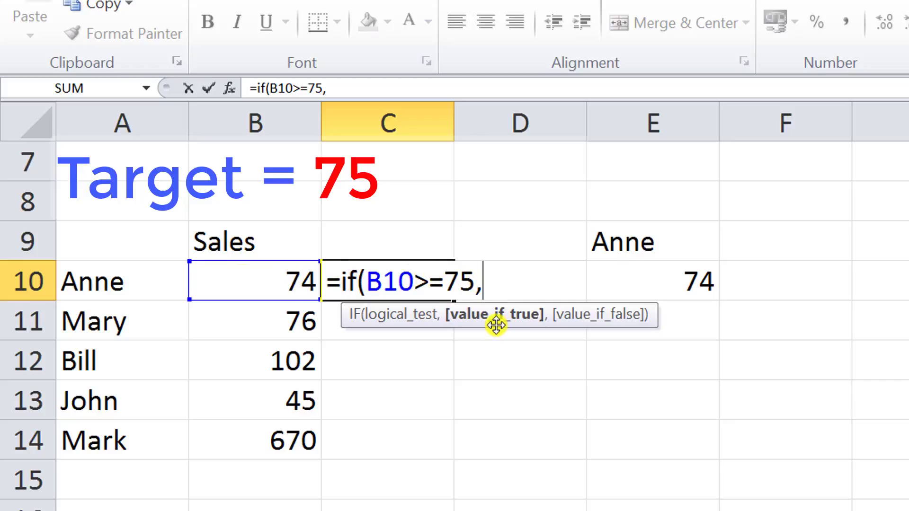
# Finish the formula so it returns "Comm" if true and "Sack" if false
pyautogui.write('"Com')
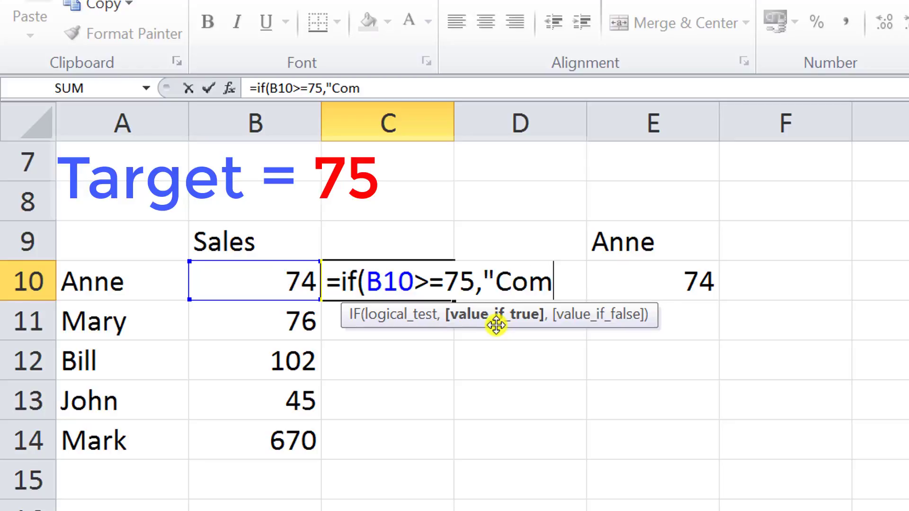
pyautogui.write('m"')
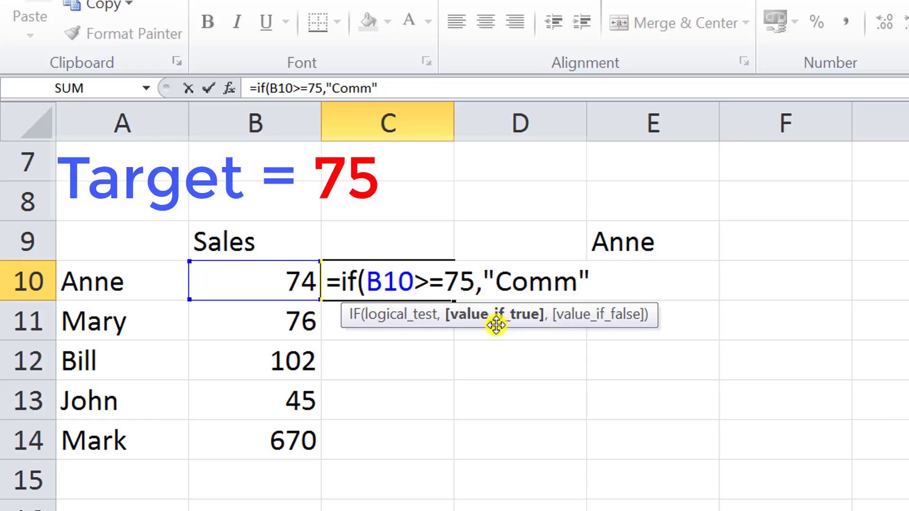
pyautogui.write(',')
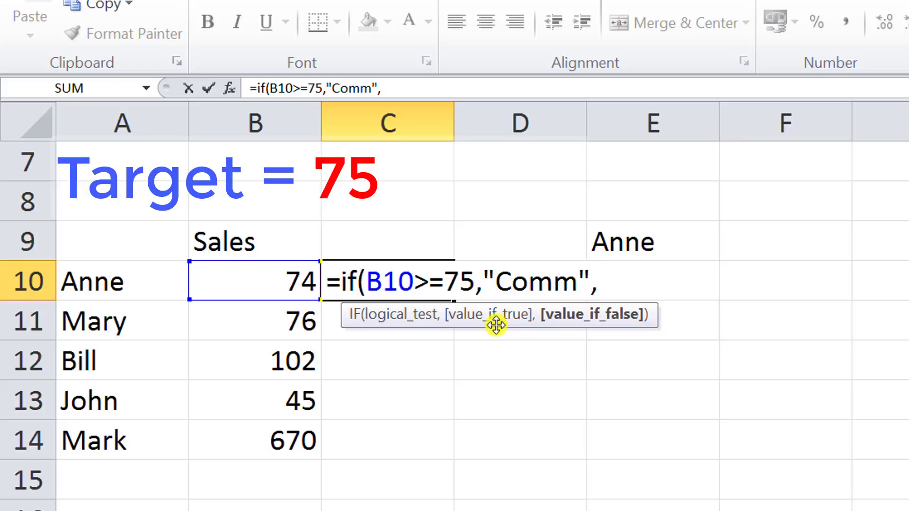
pyautogui.write('"Sac')
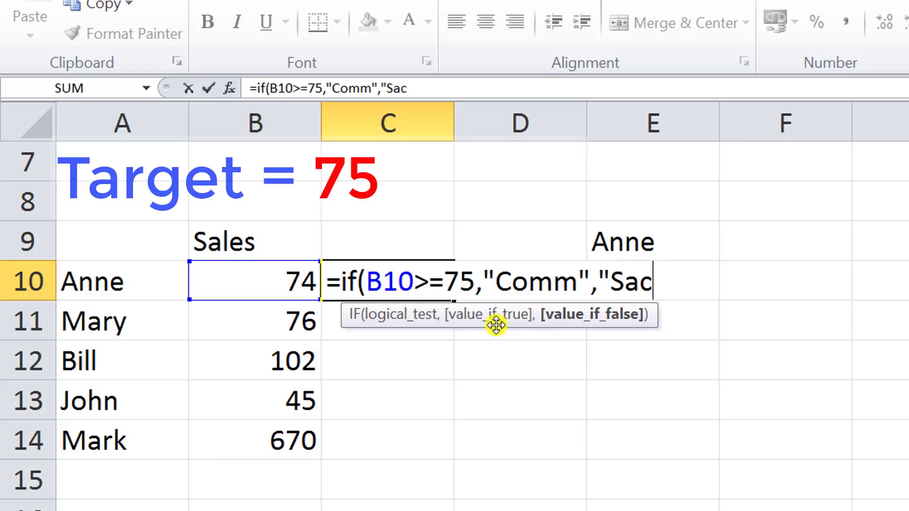
pyautogui.write('k")')
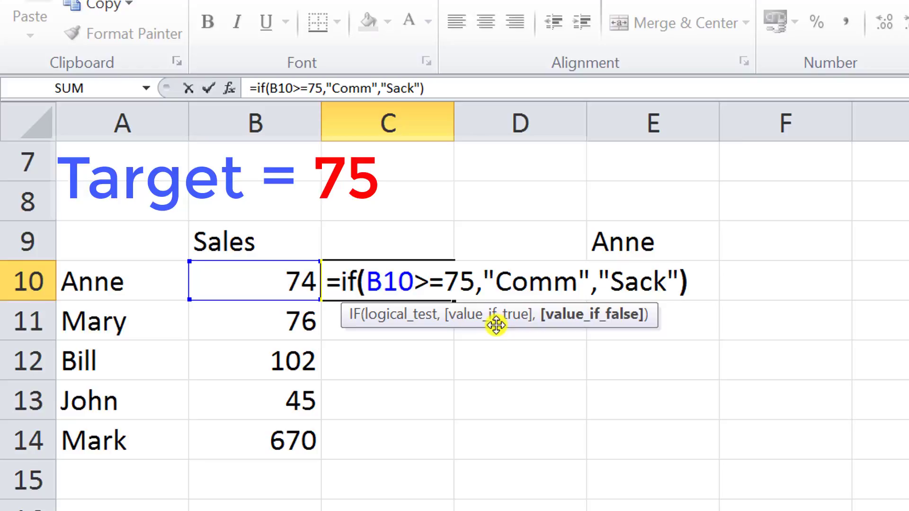
pyautogui.press('Return')
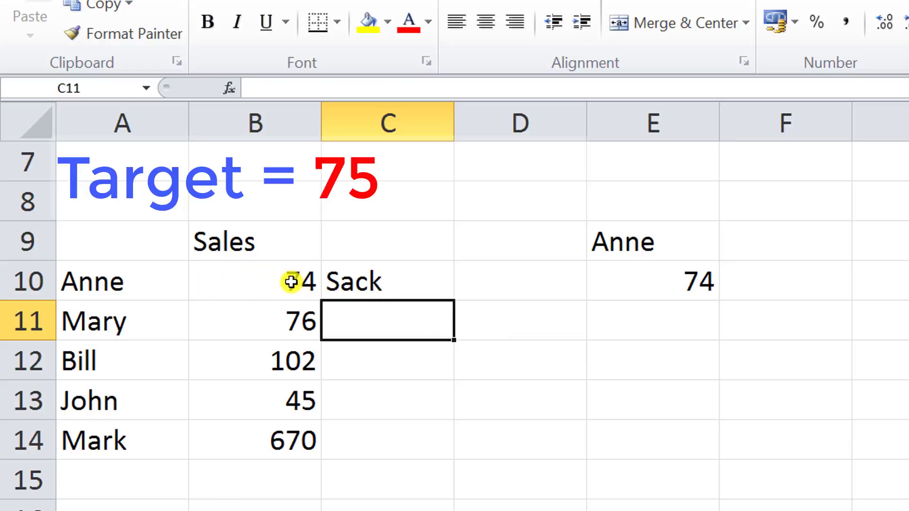
# Fill the C10 formula down to C14
pyautogui.click(377, 285)
pyautogui.moveTo(453, 302); pyautogui.dragTo(465, 450)
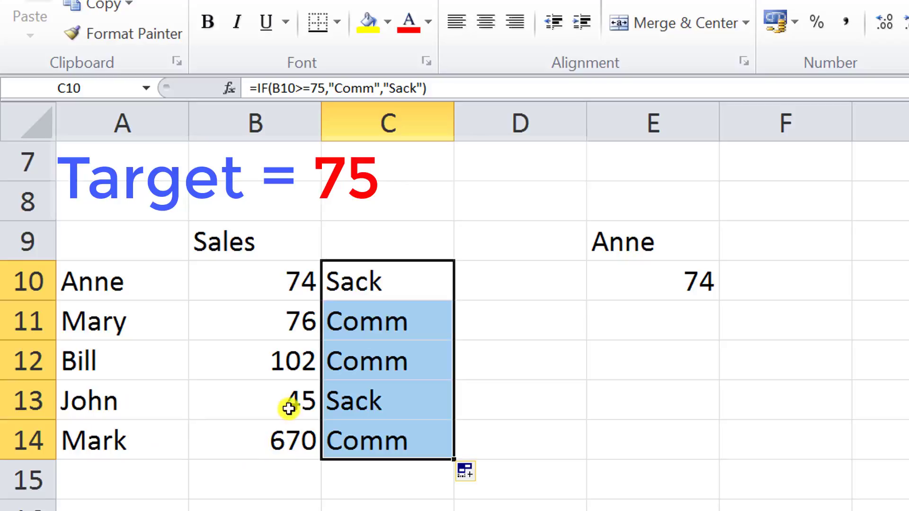
# Change the sales figures to 76, 75, 53, 49 and 74 for Anne through Mark
pyautogui.click(290, 286)
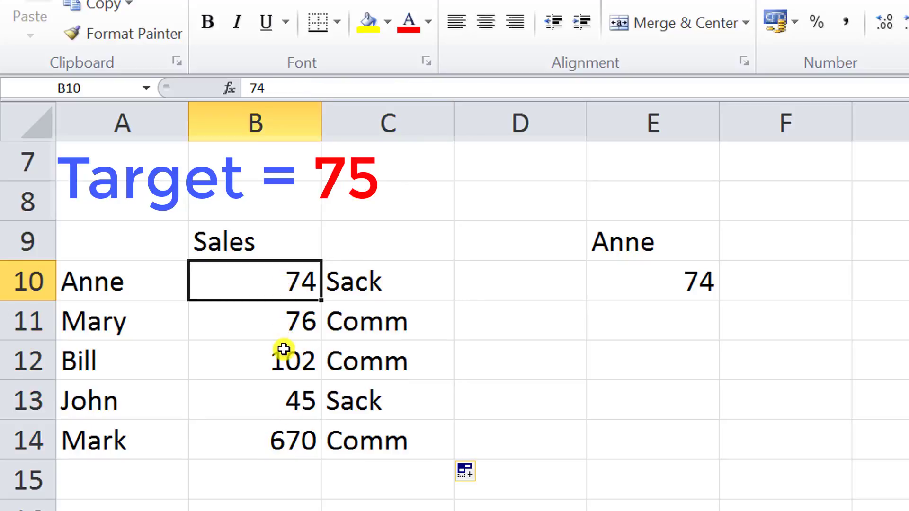
pyautogui.write('7')
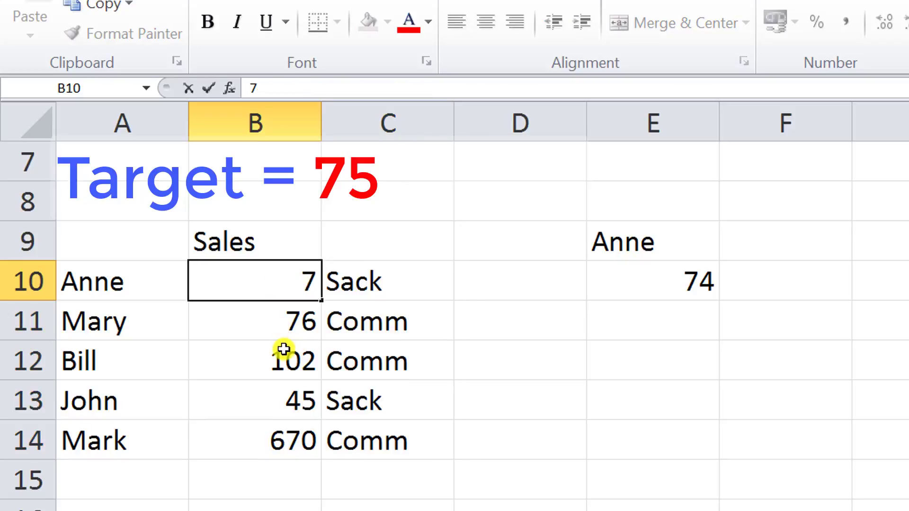
pyautogui.write('6')
pyautogui.press('Return')
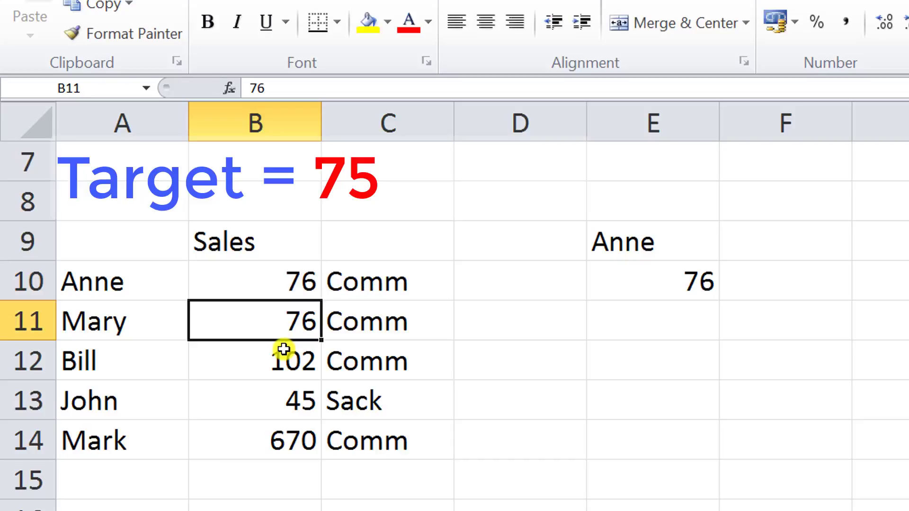
pyautogui.write('75')
pyautogui.press('Return')
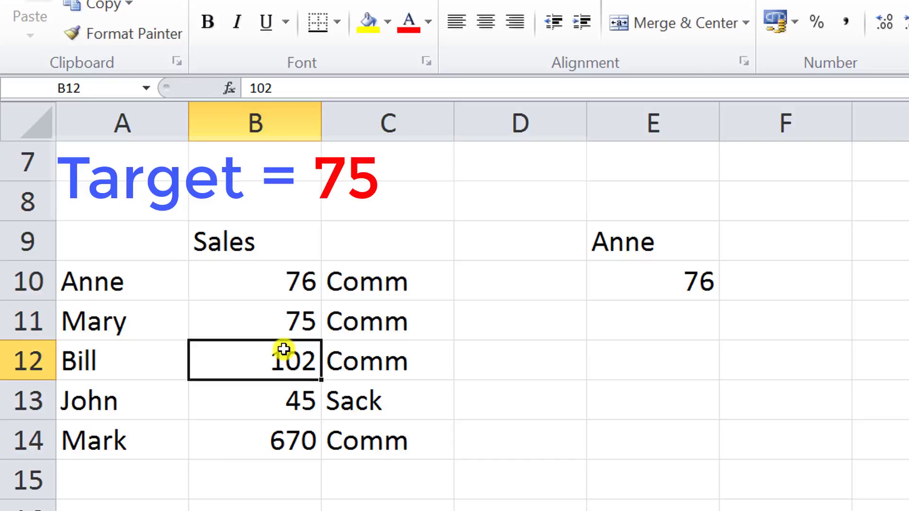
pyautogui.write('53')
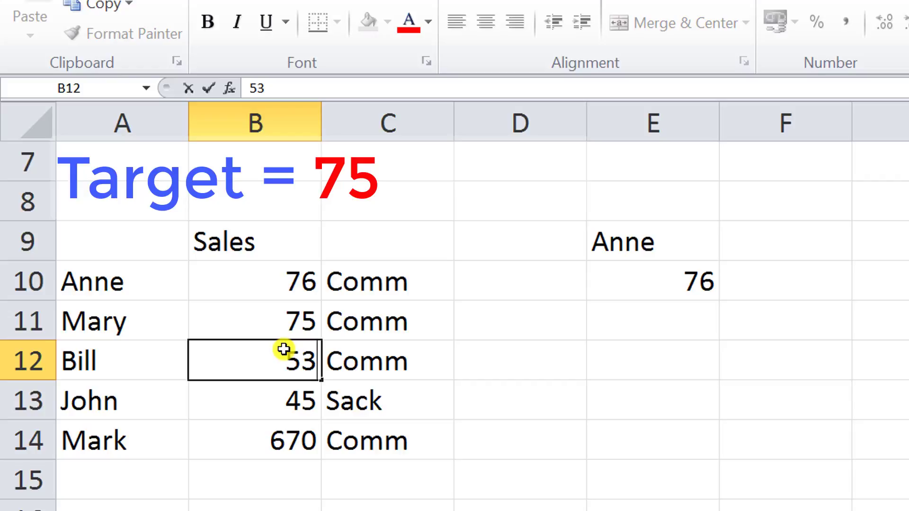
pyautogui.press('Return')
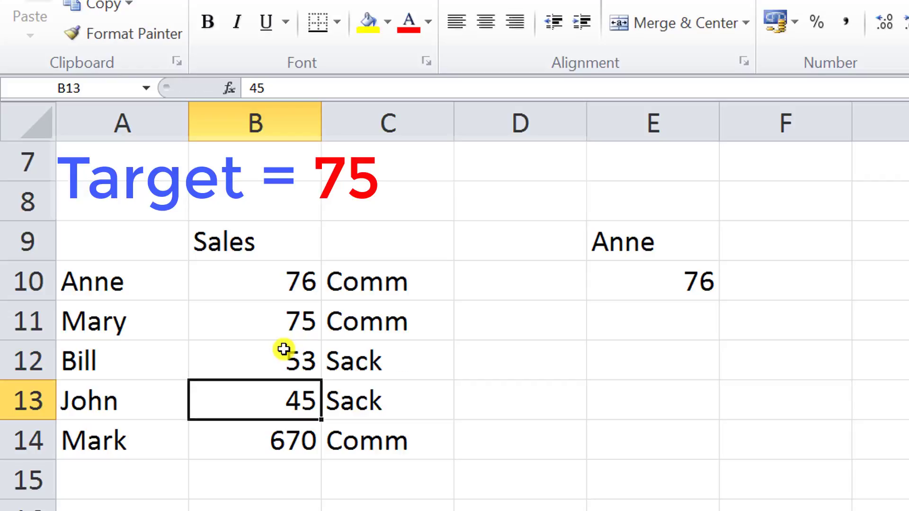
pyautogui.write('49')
pyautogui.press('Return')
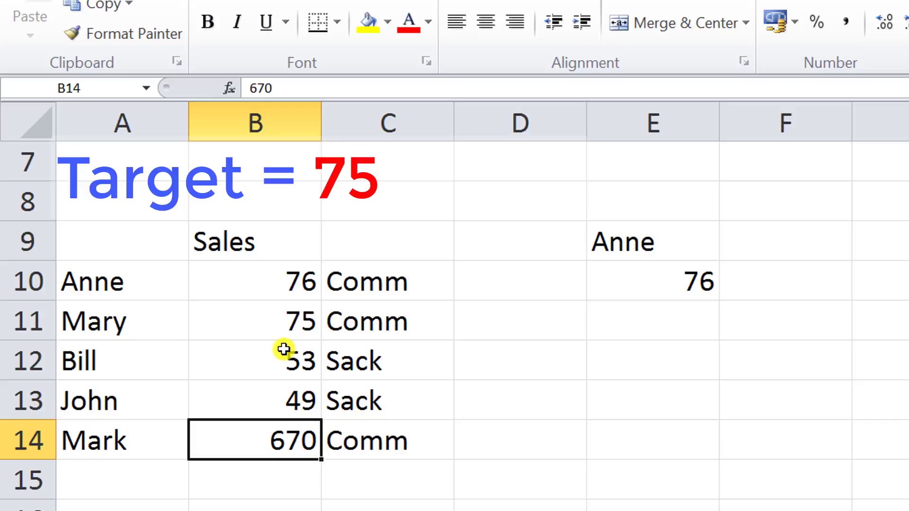
pyautogui.write('74')
pyautogui.press('Return')
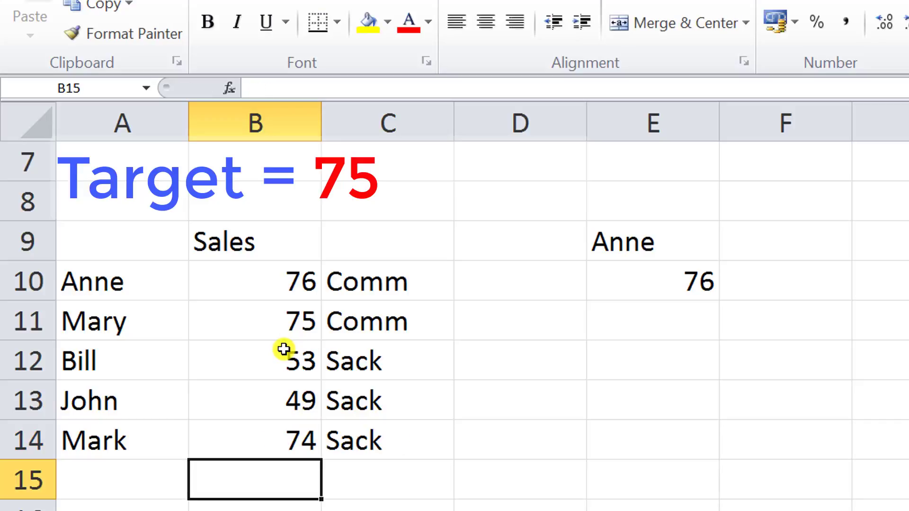
# Change Mark's sales to 19
pyautogui.press('Up')
pyautogui.write('19')
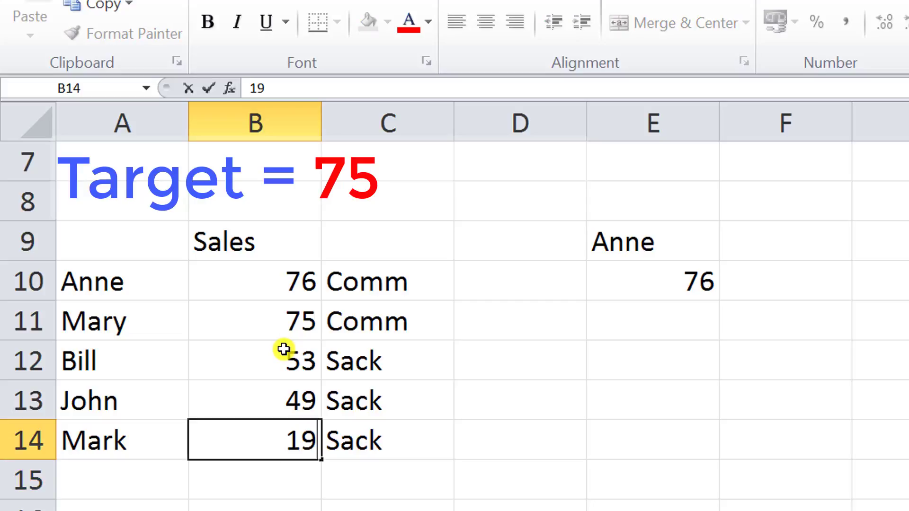
pyautogui.press('Return')
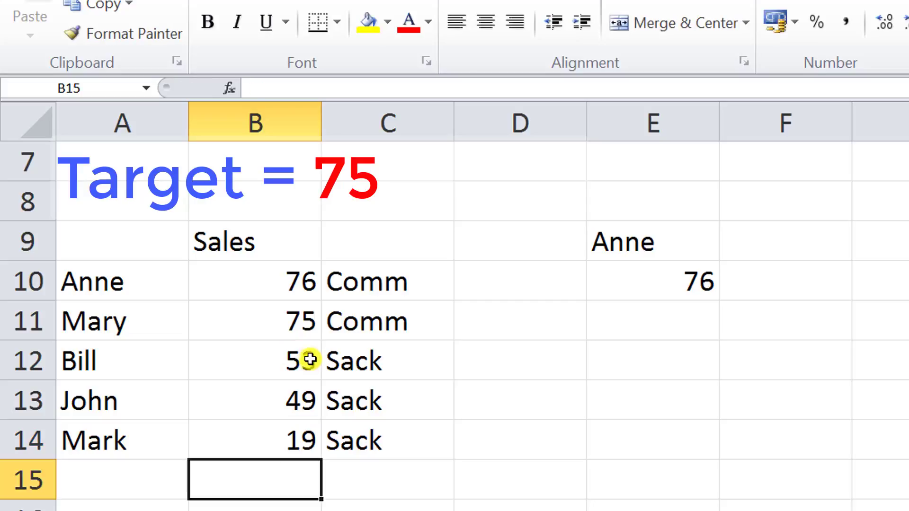
# Change Mark's sales in B14 to 79
pyautogui.click(303, 450)
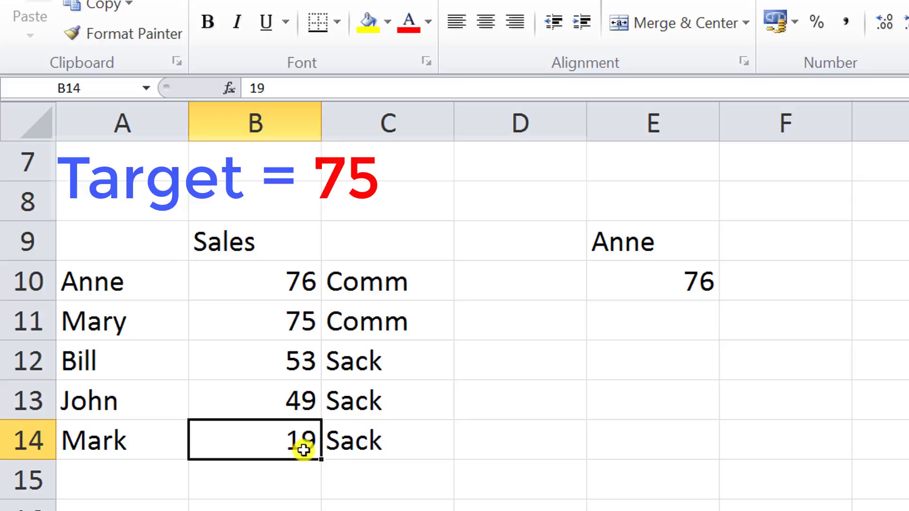
pyautogui.write('79')
pyautogui.press('Return')
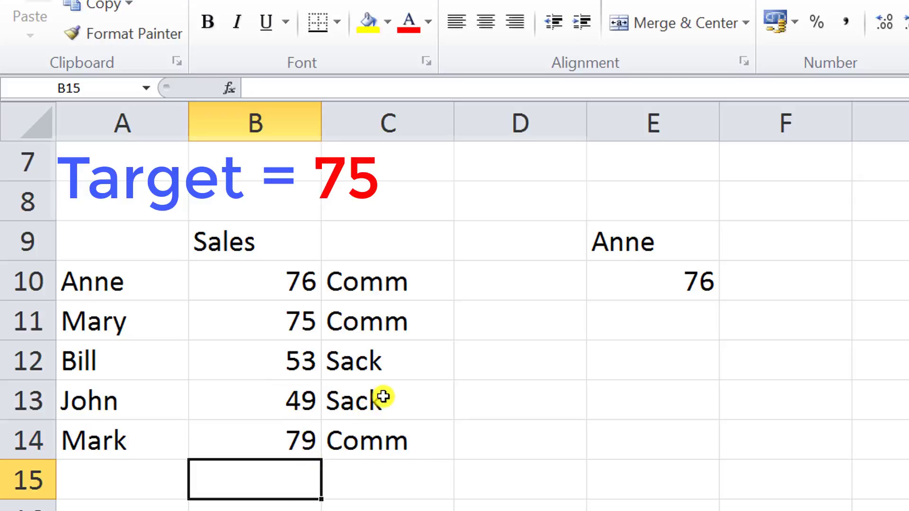
# Edit the C10 formula so the false result is an empty string instead of "Sack"
pyautogui.click(378, 282)
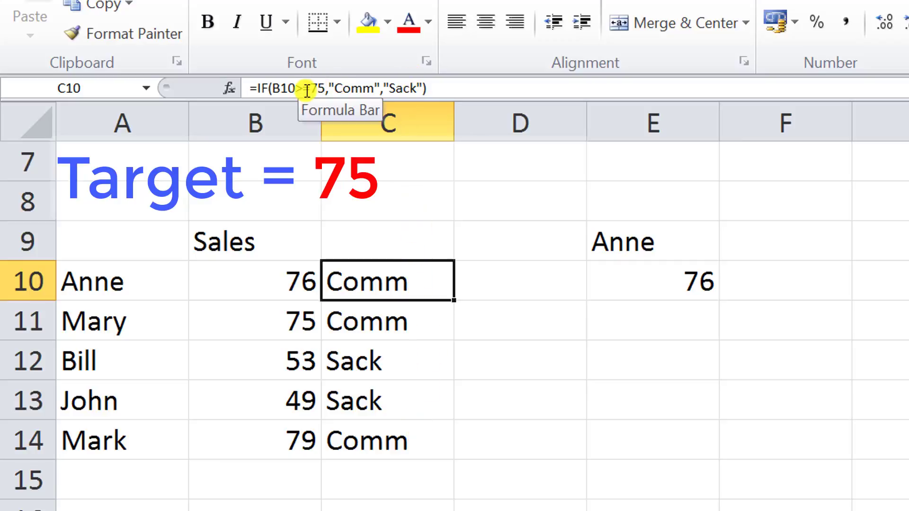
pyautogui.doubleClick(383, 289)
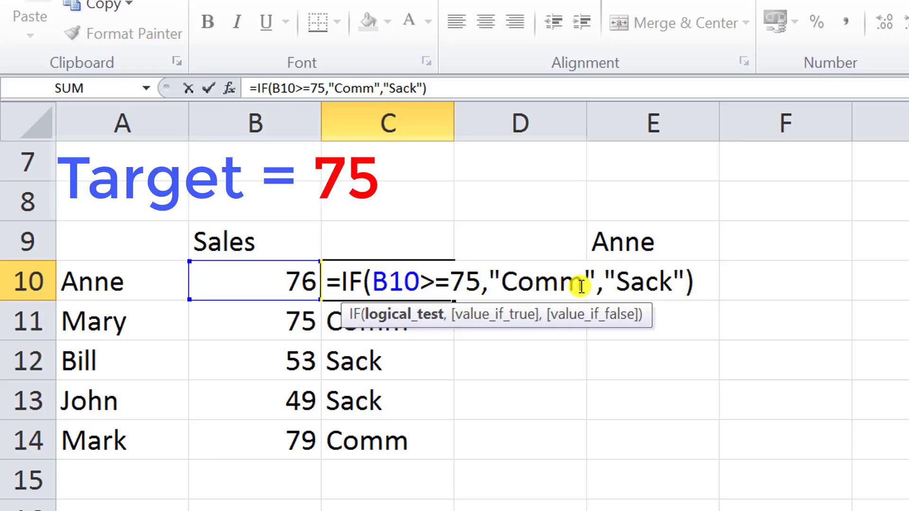
pyautogui.moveTo(581, 286); pyautogui.dragTo(505, 287)
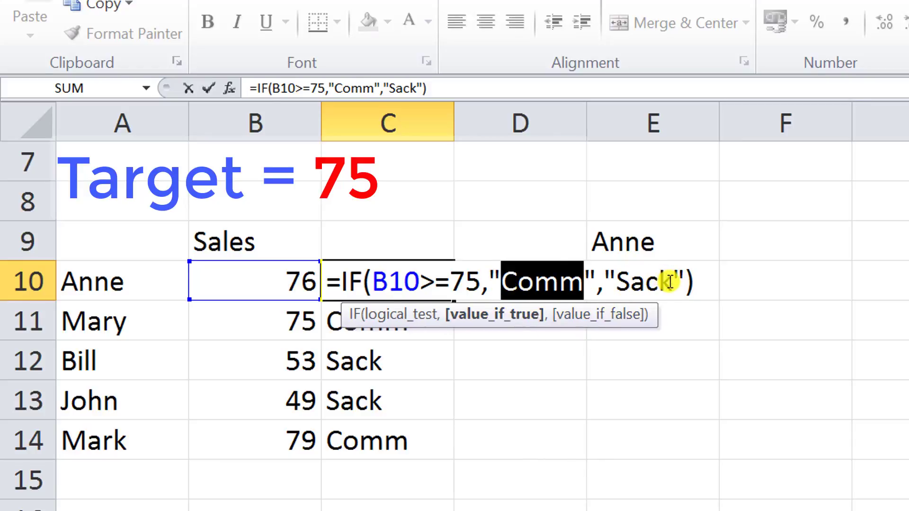
pyautogui.moveTo(670, 282); pyautogui.dragTo(622, 289)
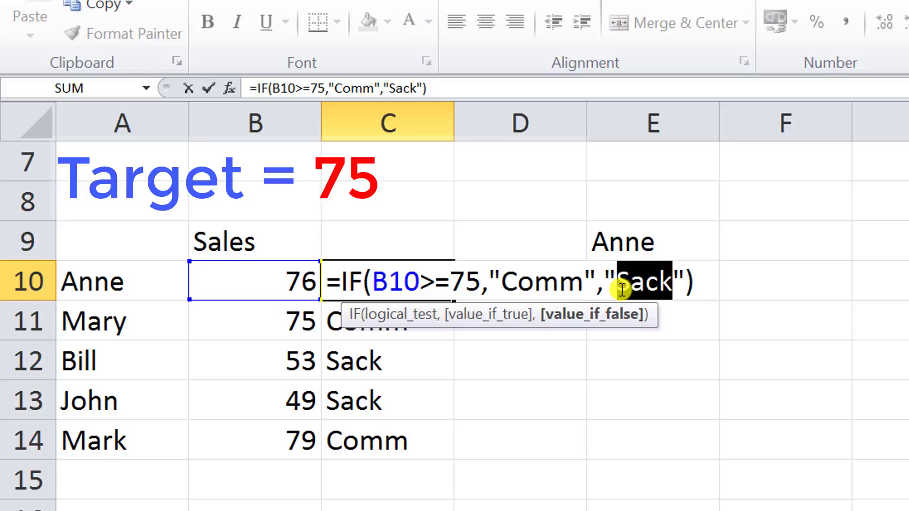
pyautogui.press('Delete')
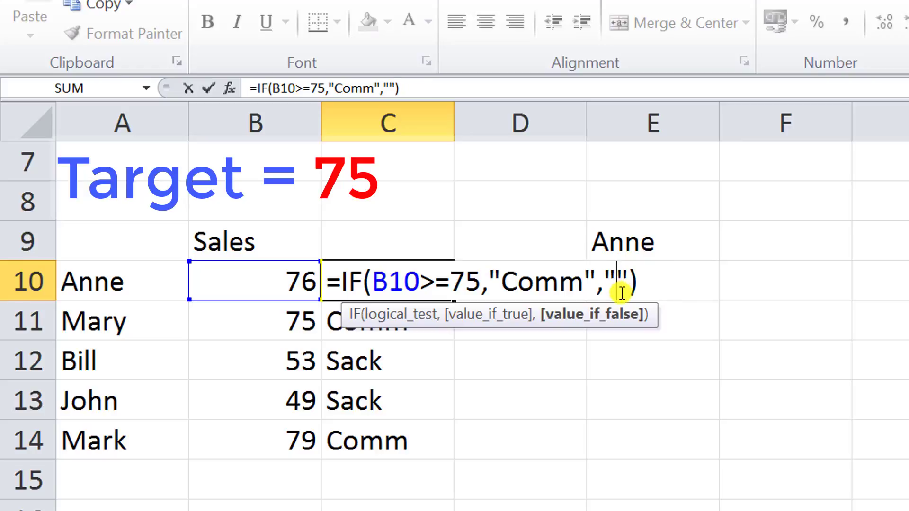
pyautogui.click(208, 88)
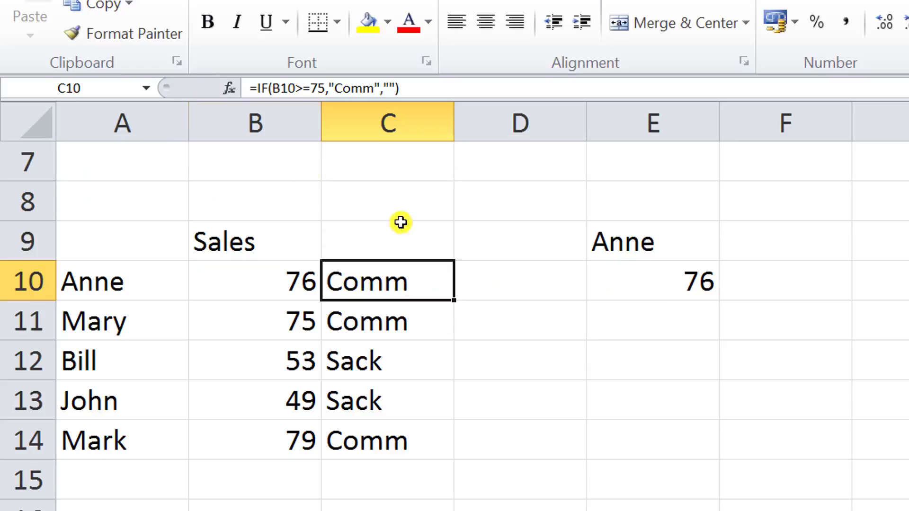
# Fill the revised C10 formula down to C14
pyautogui.moveTo(453, 327); pyautogui.dragTo(465, 455)
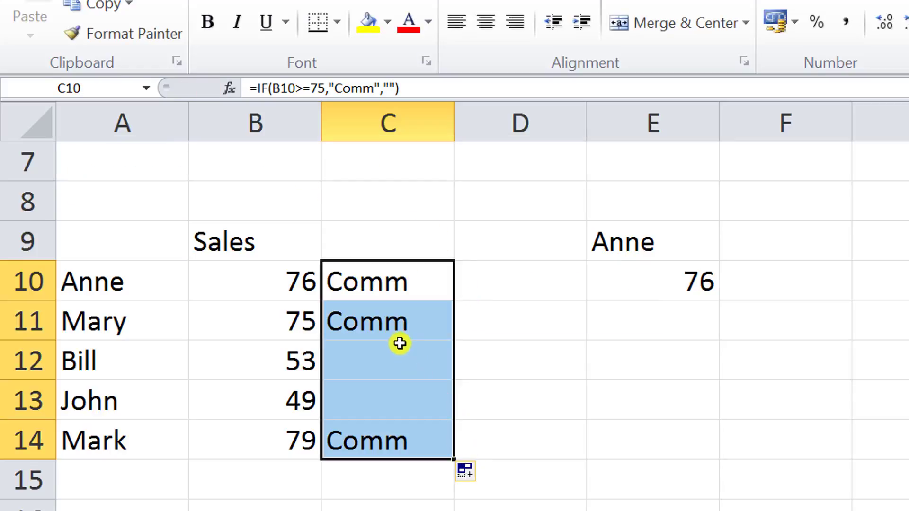
pyautogui.click(516, 360)
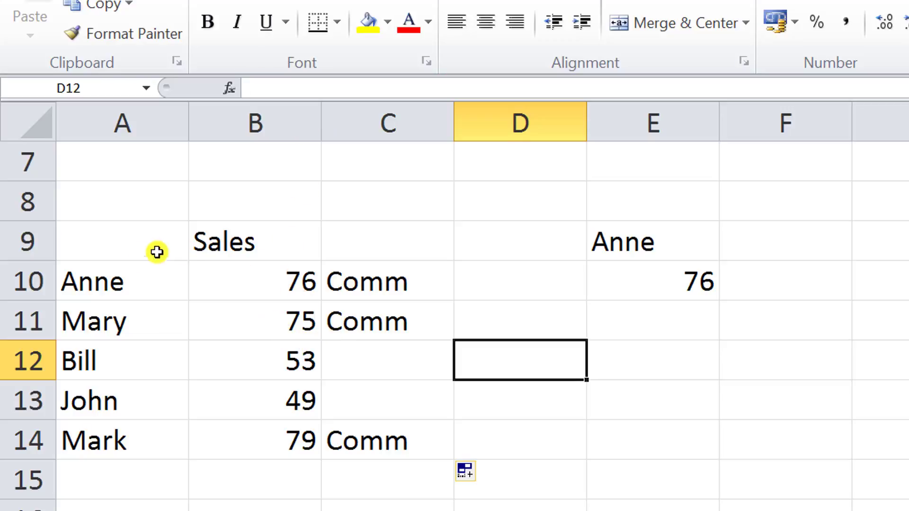
# Inspect the contents of the name, sales, formula and summary cells for Anne
pyautogui.click(101, 283)
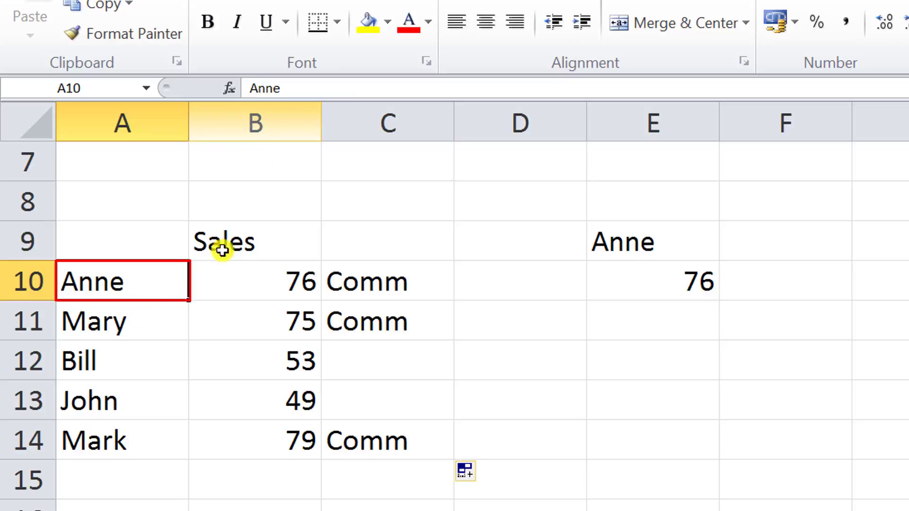
pyautogui.click(254, 280)
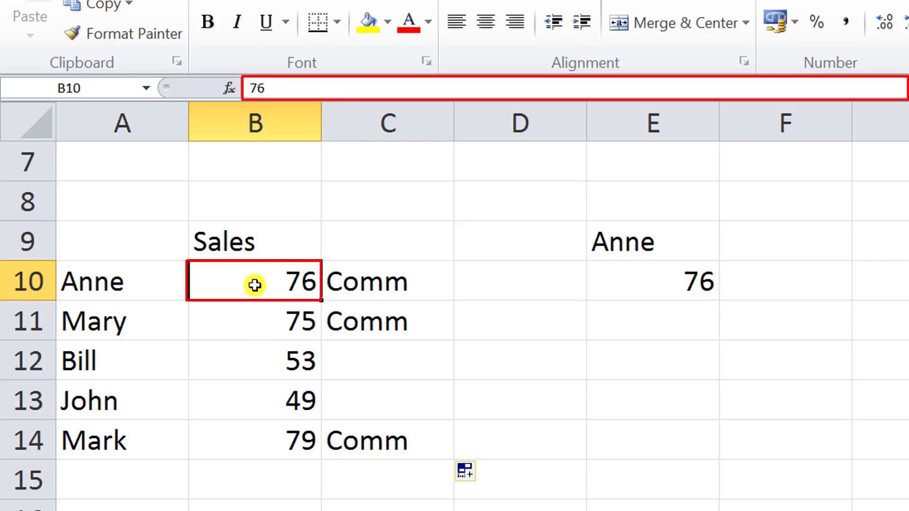
pyautogui.click(391, 275)
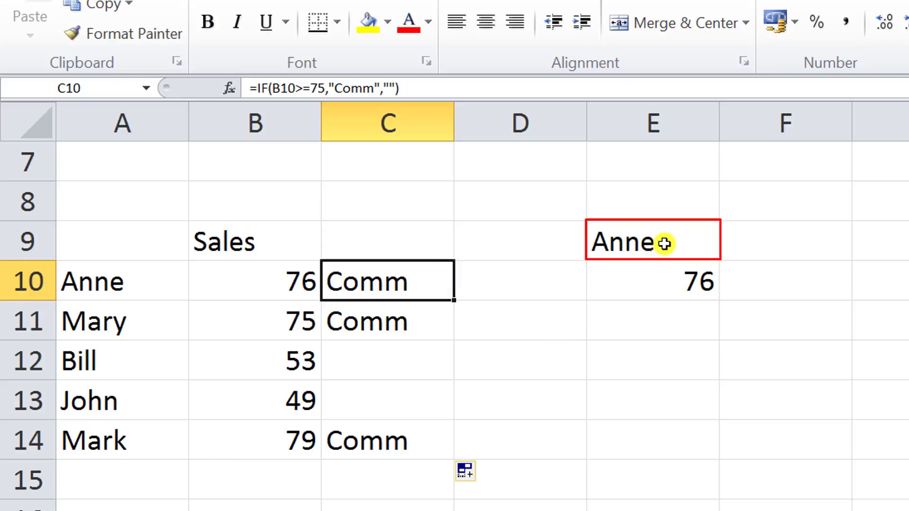
pyautogui.click(645, 243)
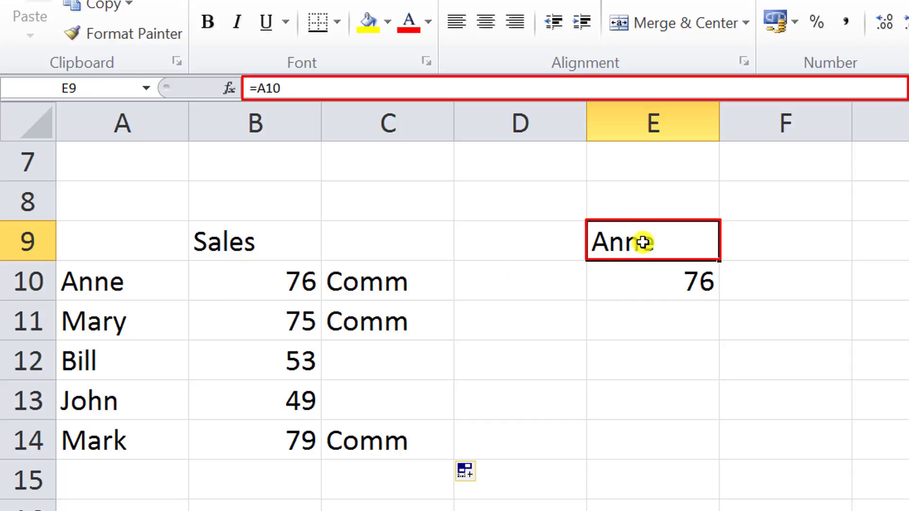
pyautogui.click(668, 283)
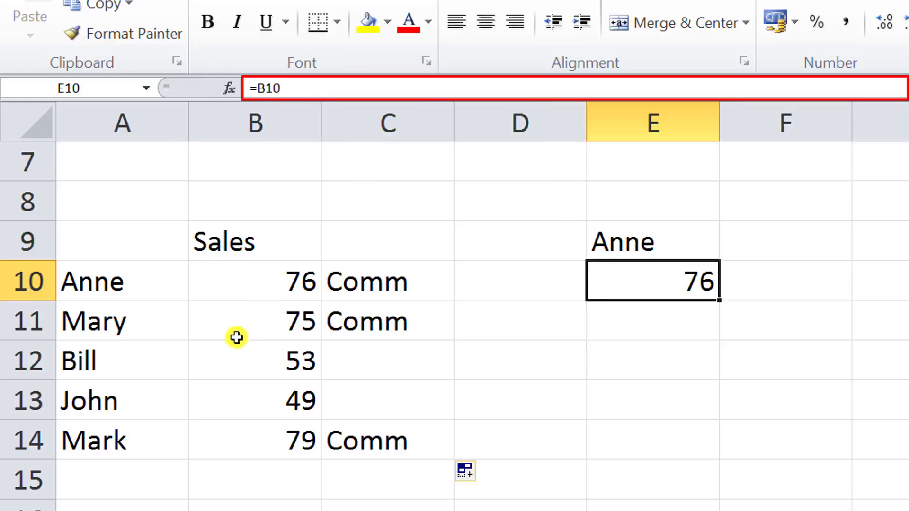
# Re-enter Anne in cell A10 with a leading space
pyautogui.click(162, 284)
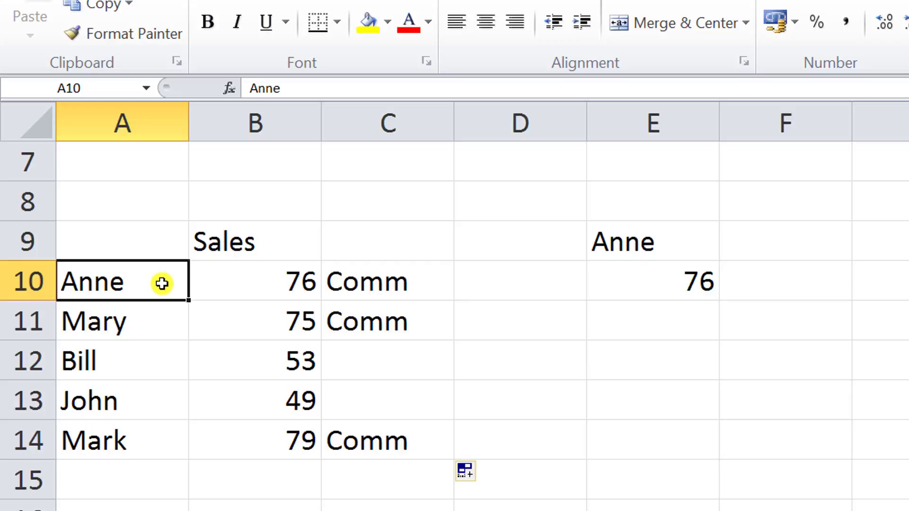
pyautogui.press('BackSpace')
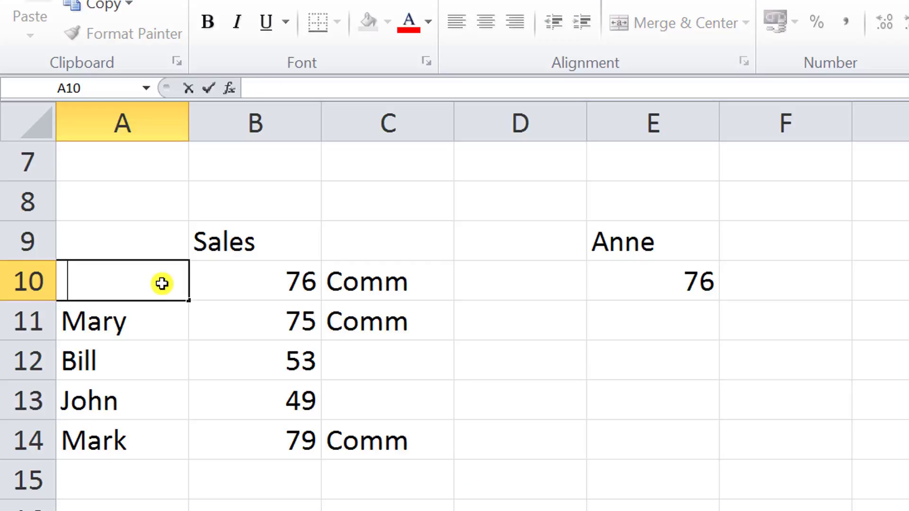
pyautogui.write('Anne')
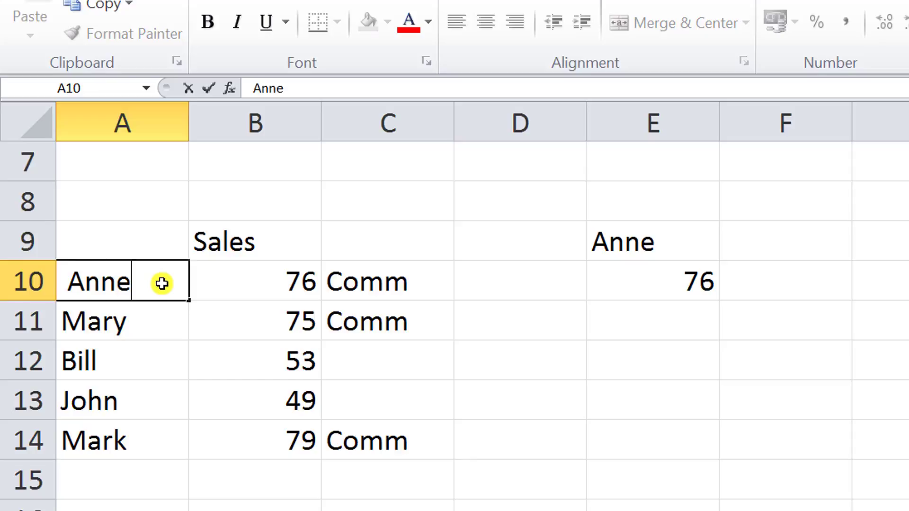
# Enter the text ugiygkiuyg into B10 in place of the sales figure, then undo it
pyautogui.click(260, 286)
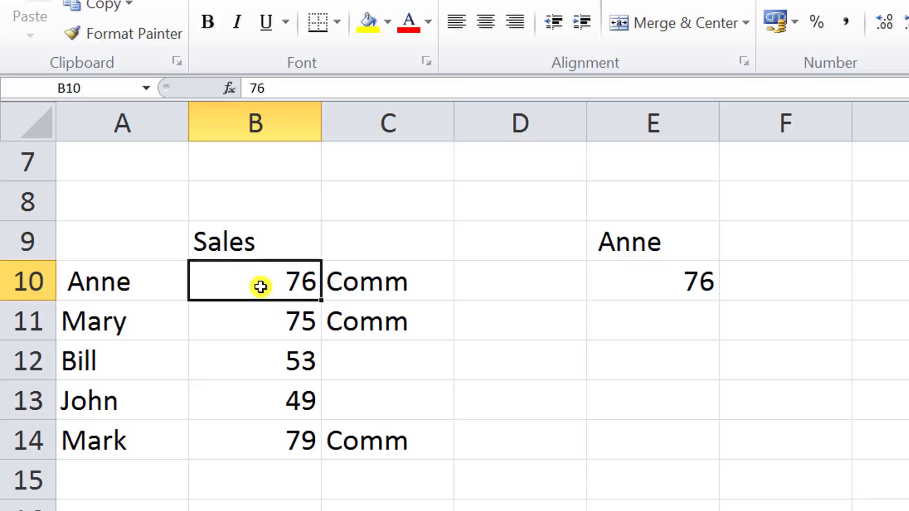
pyautogui.write('ugiygkiuyg')
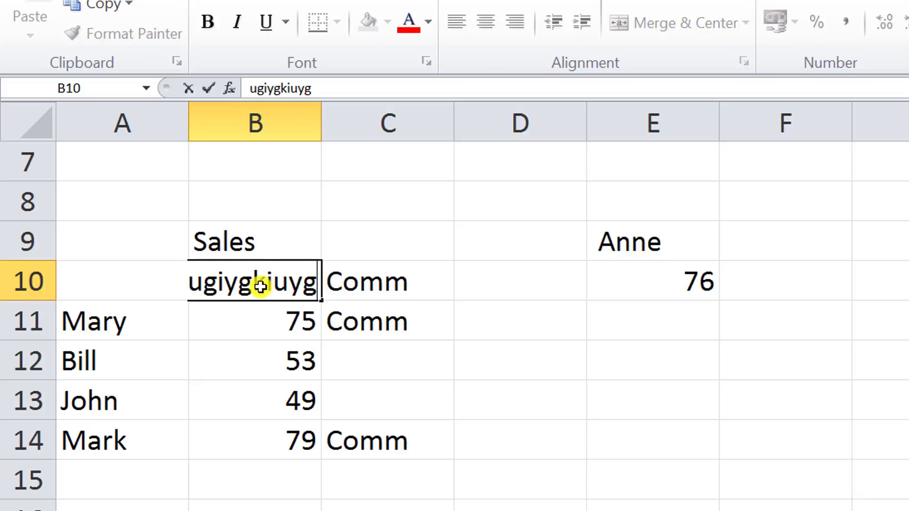
pyautogui.press('Return')
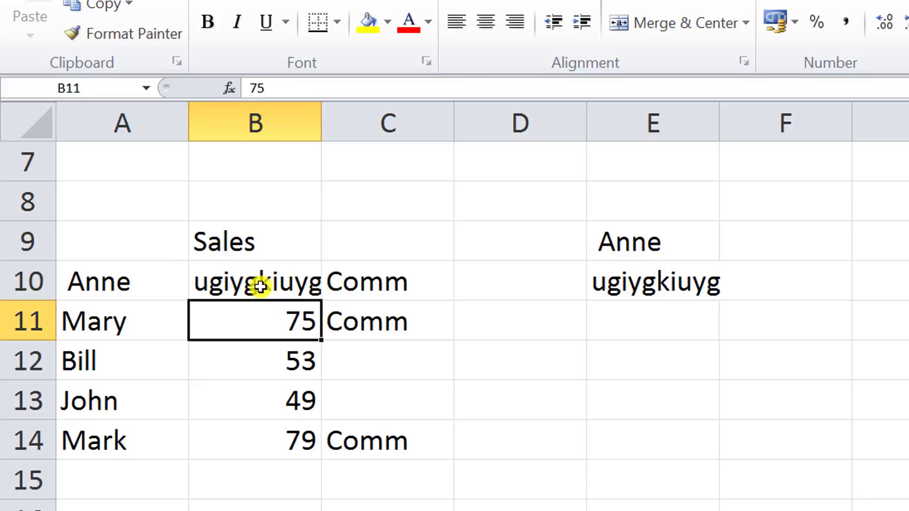
pyautogui.click(260, 286)
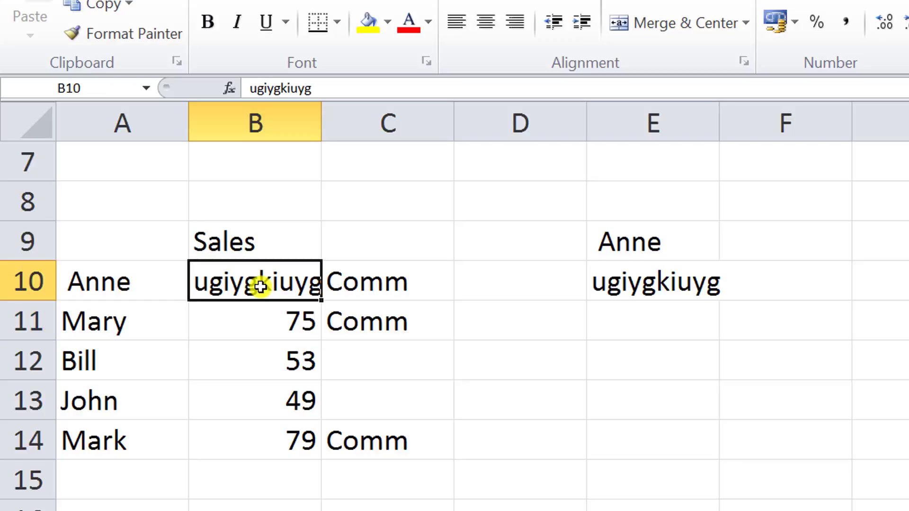
pyautogui.hotkey('ctrl', 'z')
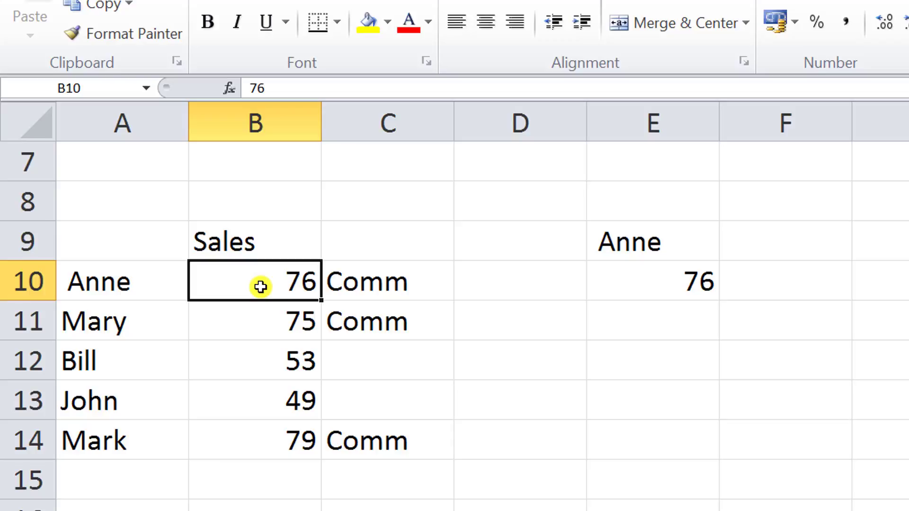
# Overwrite the C10 formula with the text hgug, then undo it
pyautogui.click(365, 277)
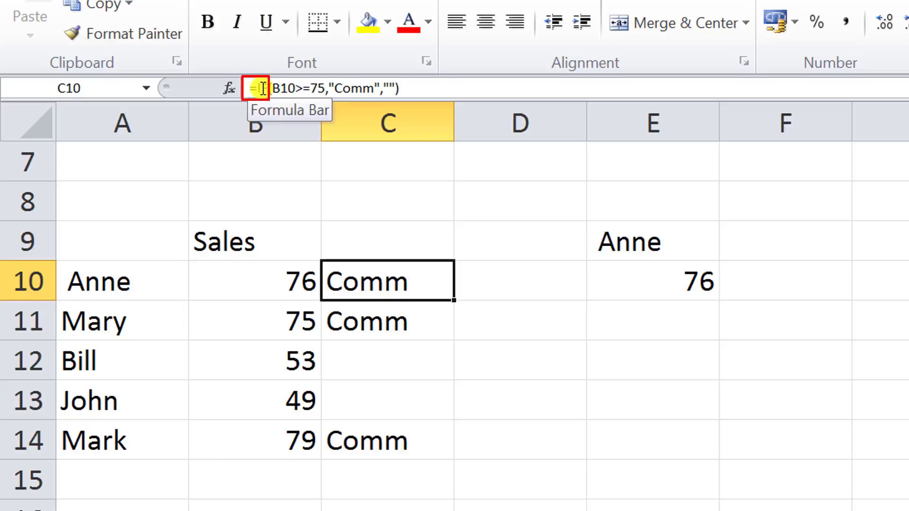
pyautogui.write('hgug')
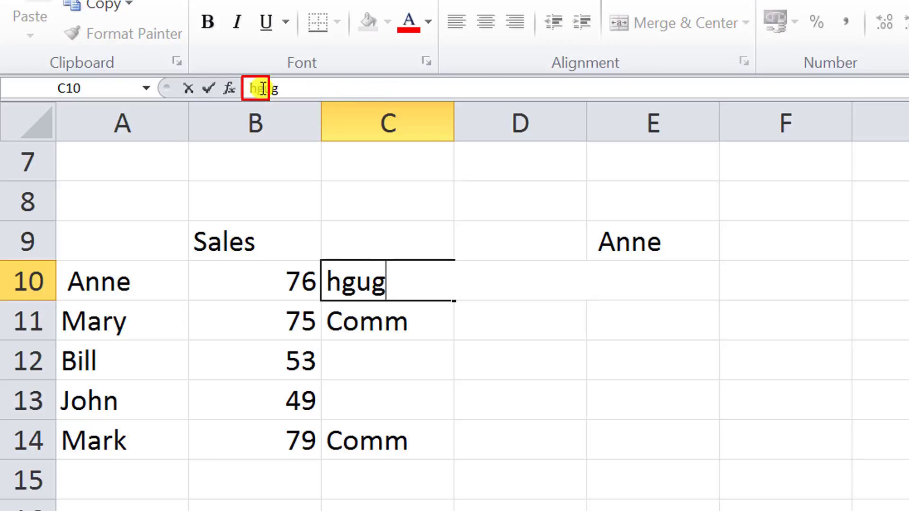
pyautogui.press('Return')
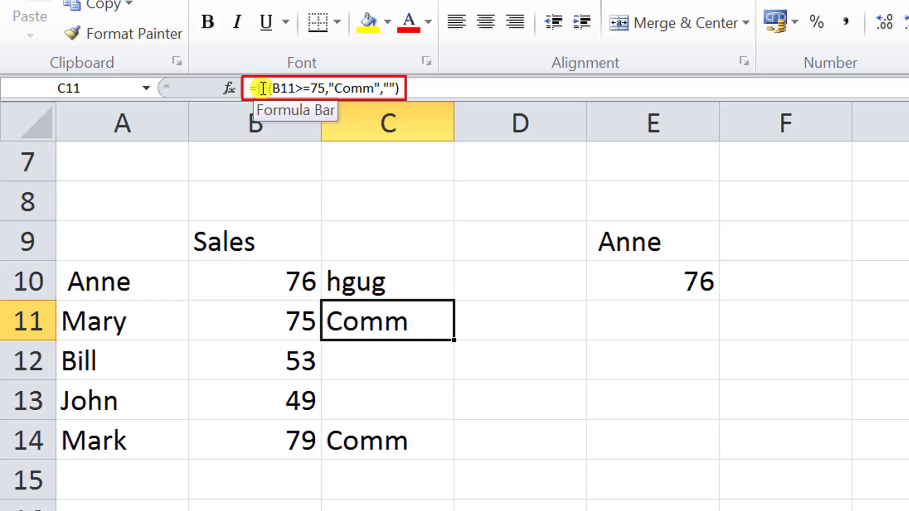
pyautogui.hotkey('ctrl', 'z')
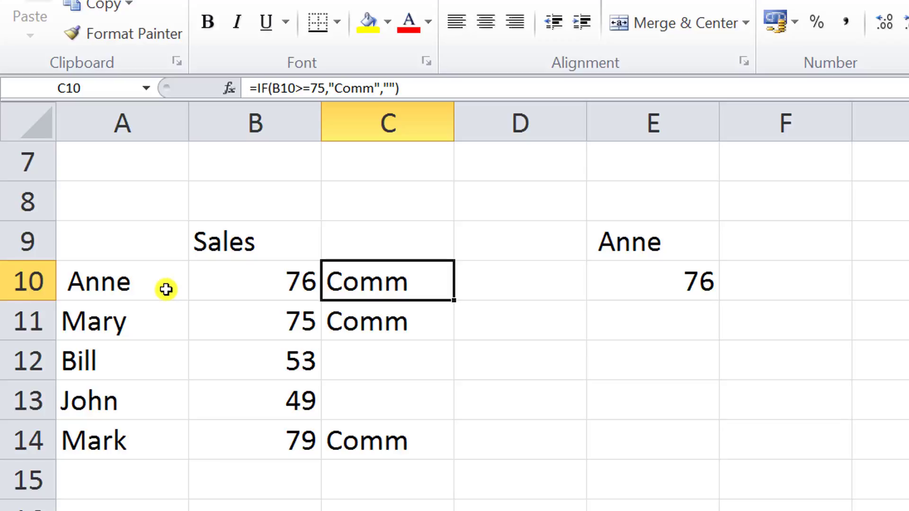
# Inspect the label, value and formula cells in rows 10 to 14 to compare their contents
pyautogui.click(164, 248)
pyautogui.click(213, 266)
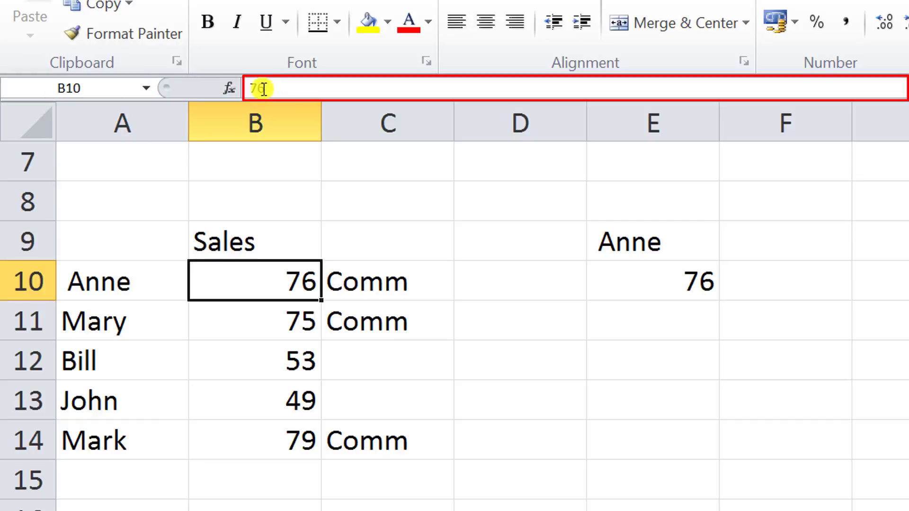
pyautogui.click(359, 314)
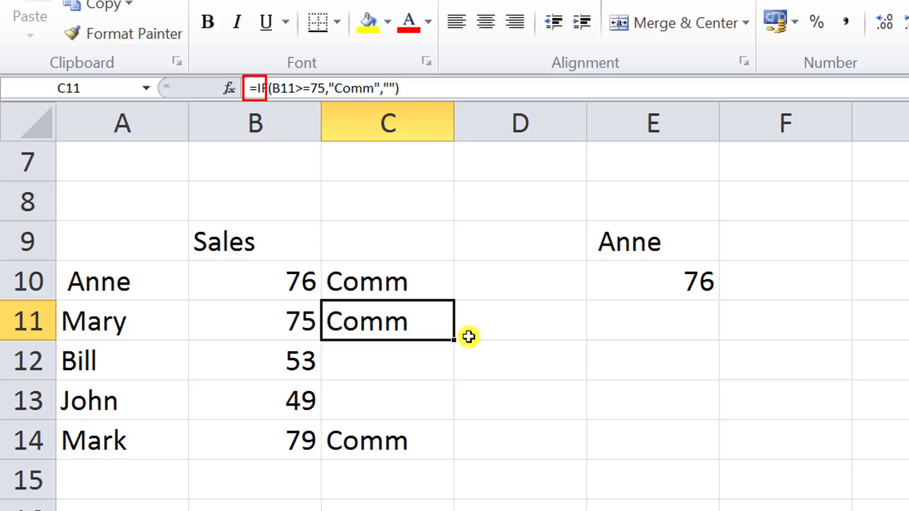
pyautogui.click(371, 363)
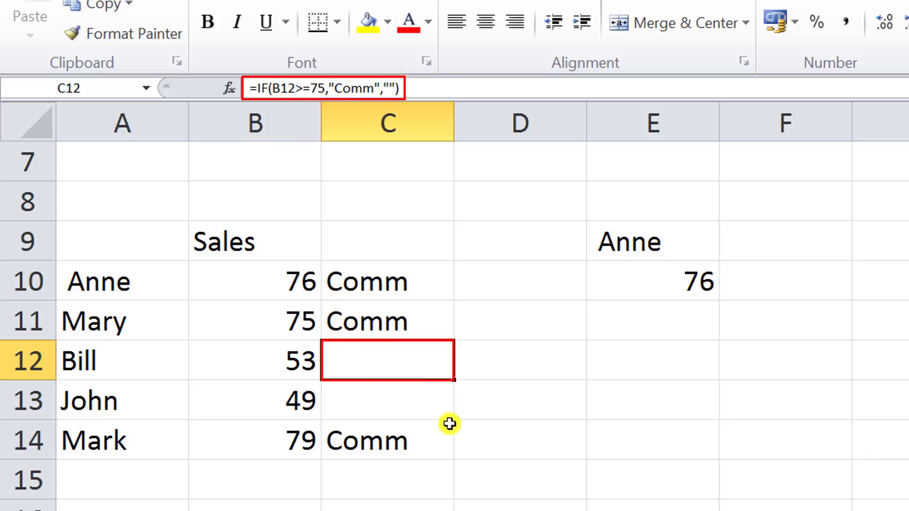
pyautogui.click(497, 436)
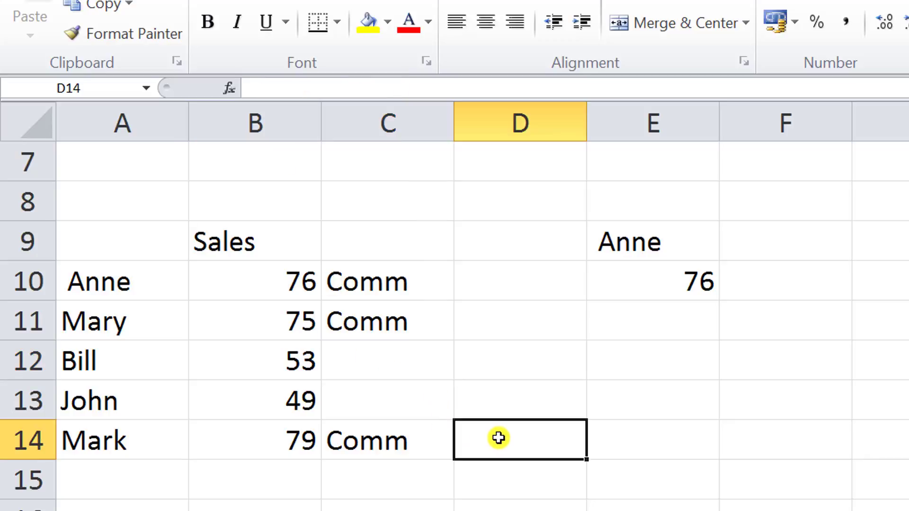
pyautogui.click(122, 280)
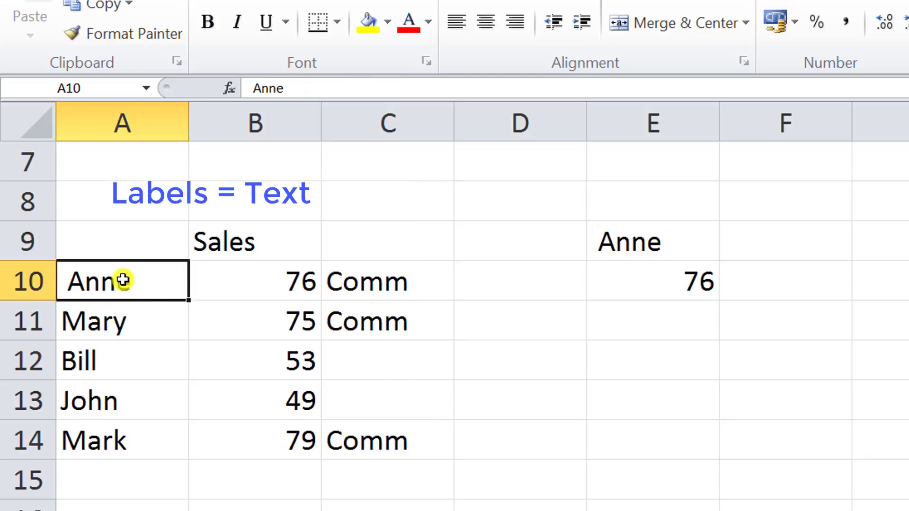
pyautogui.click(249, 286)
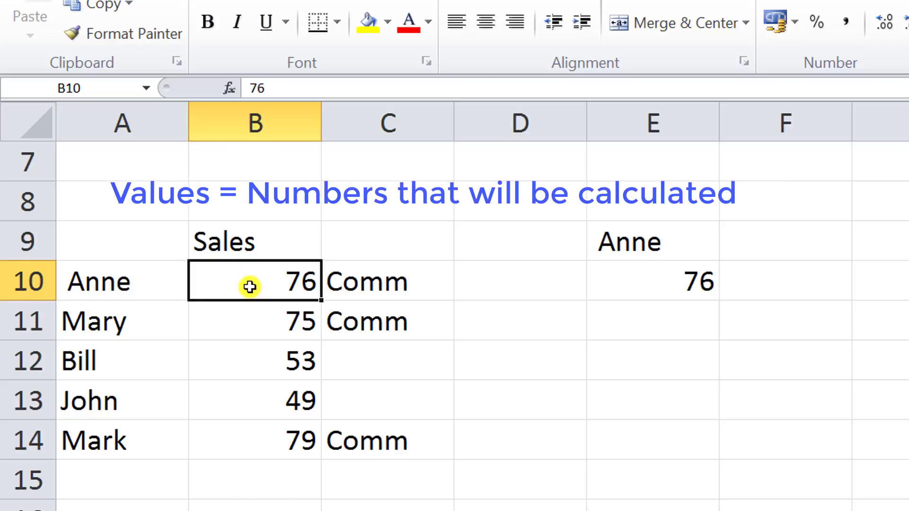
pyautogui.click(367, 282)
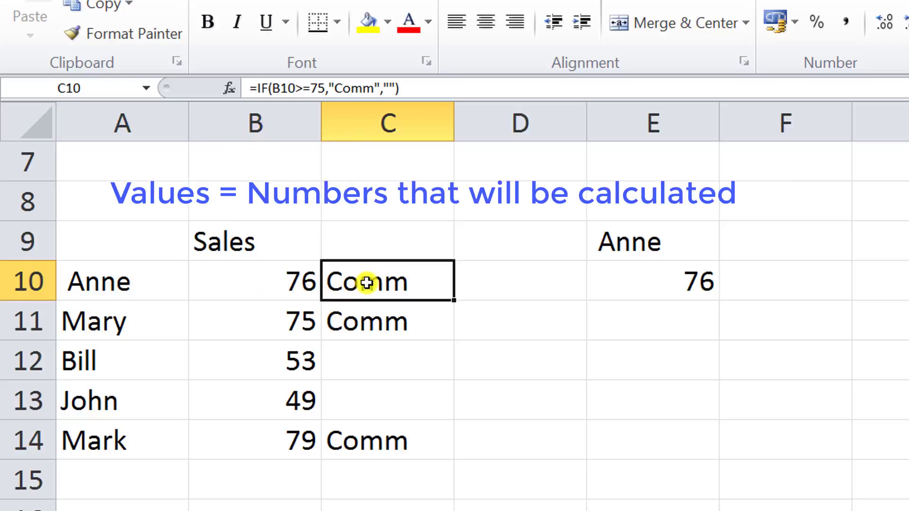
pyautogui.click(139, 279)
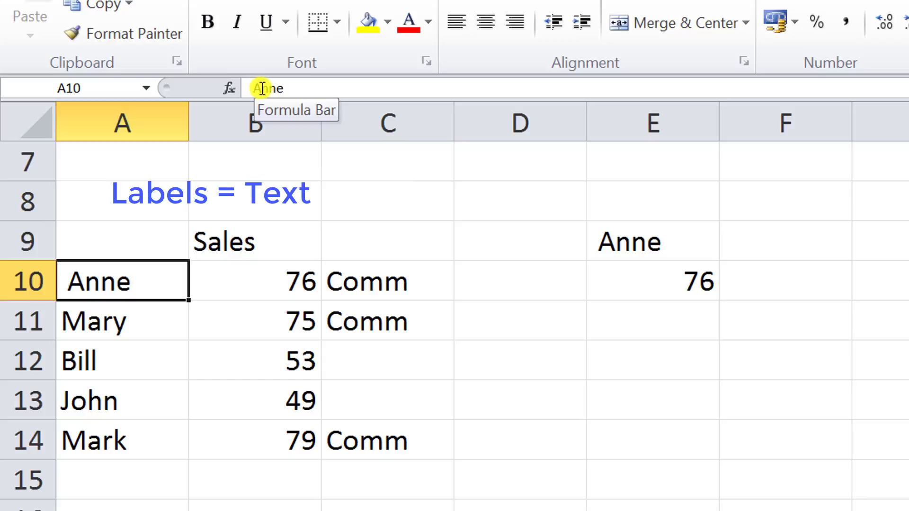
# Compare the sales value in B10 with the IF formula in C10
pyautogui.click(254, 280)
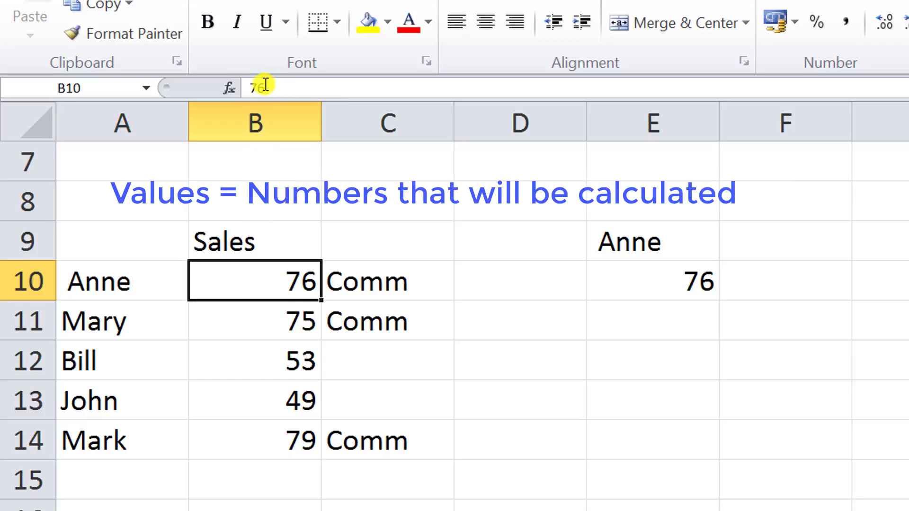
pyautogui.click(382, 289)
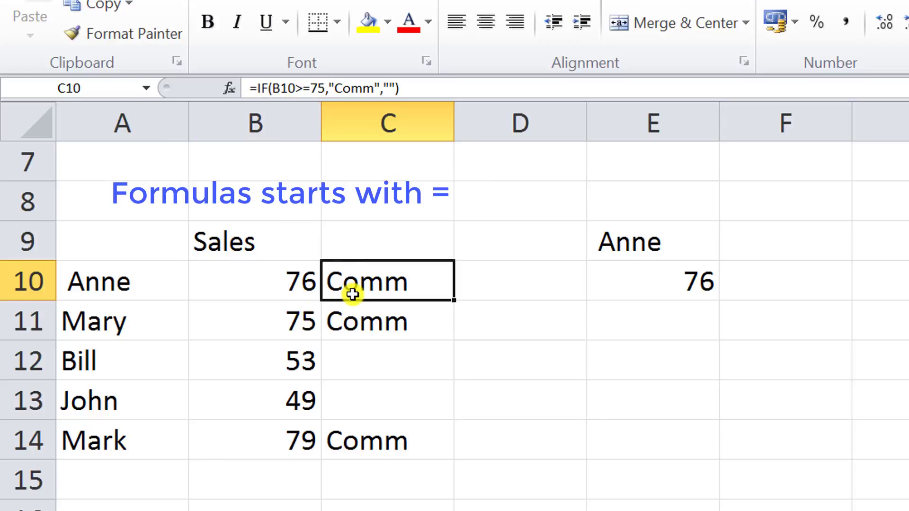
# Fill B2:B5 with the value 25 in one entry and copy that block to D2:D5
pyautogui.scroll(2, 378, 334)
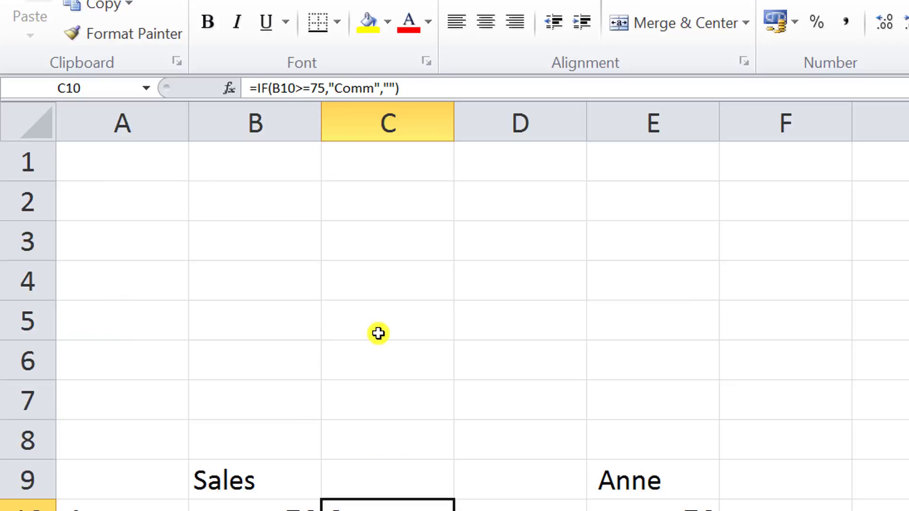
pyautogui.click(302, 202)
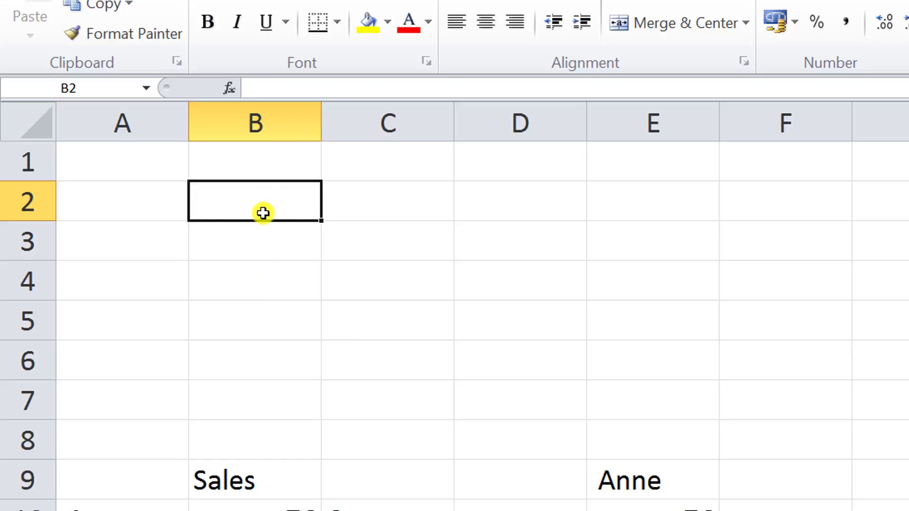
pyautogui.hotkey('shift', 'Down')
pyautogui.hotkey('shift', 'Down')
pyautogui.hotkey('shift', 'Down')
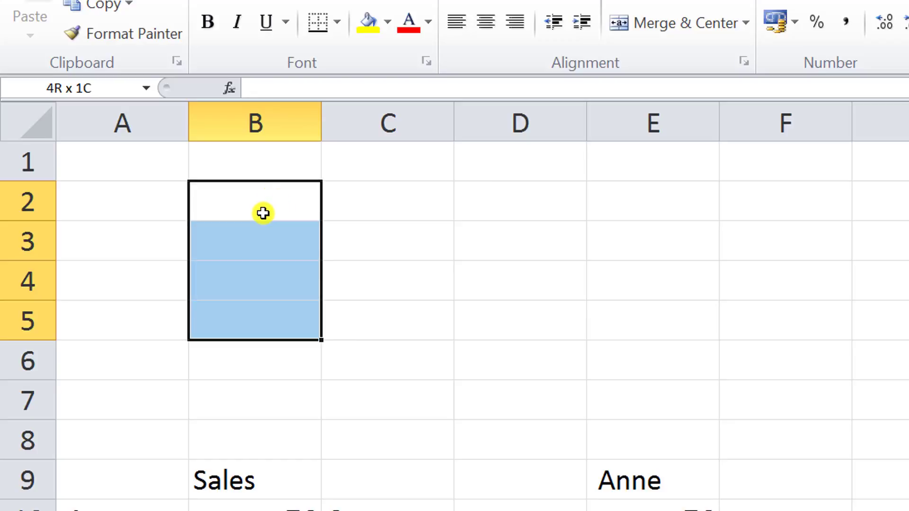
pyautogui.write('25')
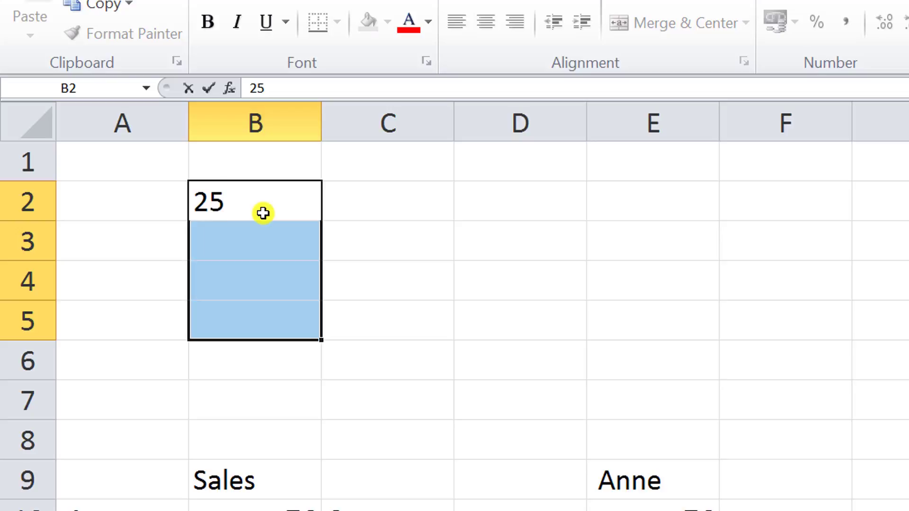
pyautogui.hotkey('ctrl', 'Return')
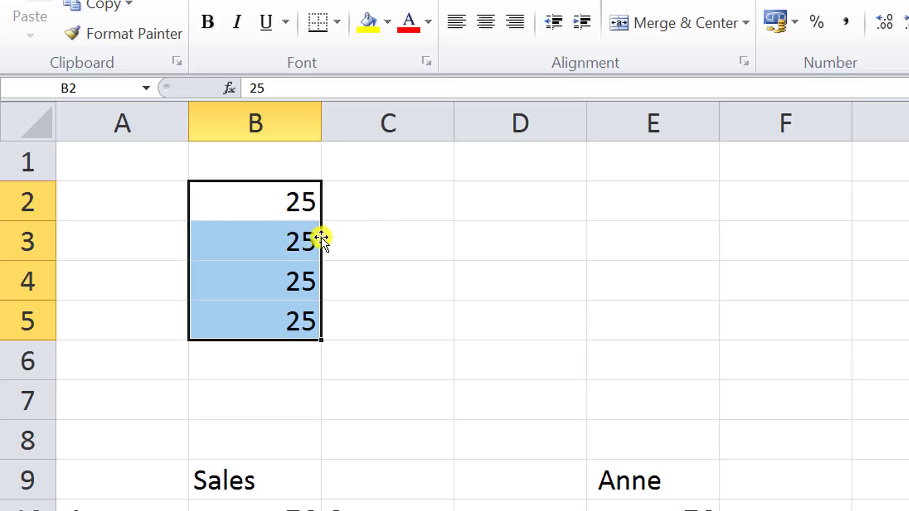
pyautogui.moveTo(320, 238); pyautogui.dragTo(488, 253)
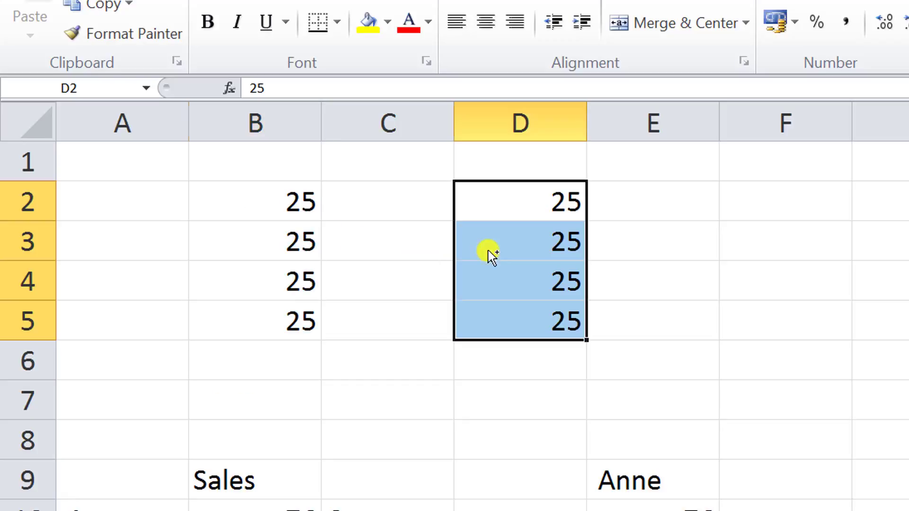
# Enter the formula =B2+B3+B4+B5 in cell B6 by picking each cell
pyautogui.click(300, 353)
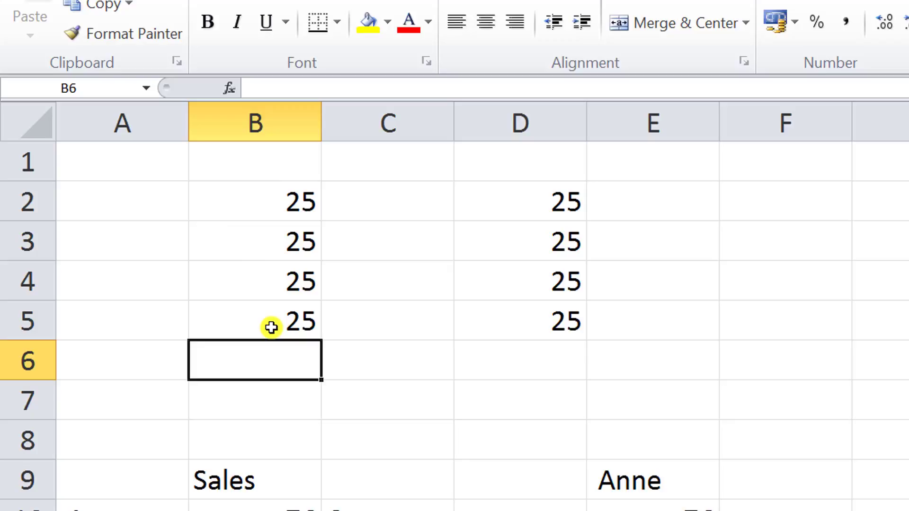
pyautogui.write('=')
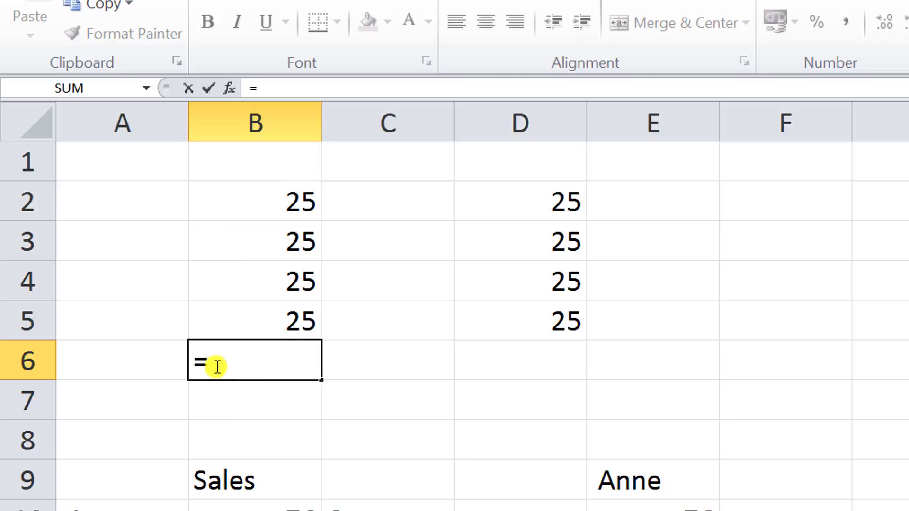
pyautogui.click(239, 199)
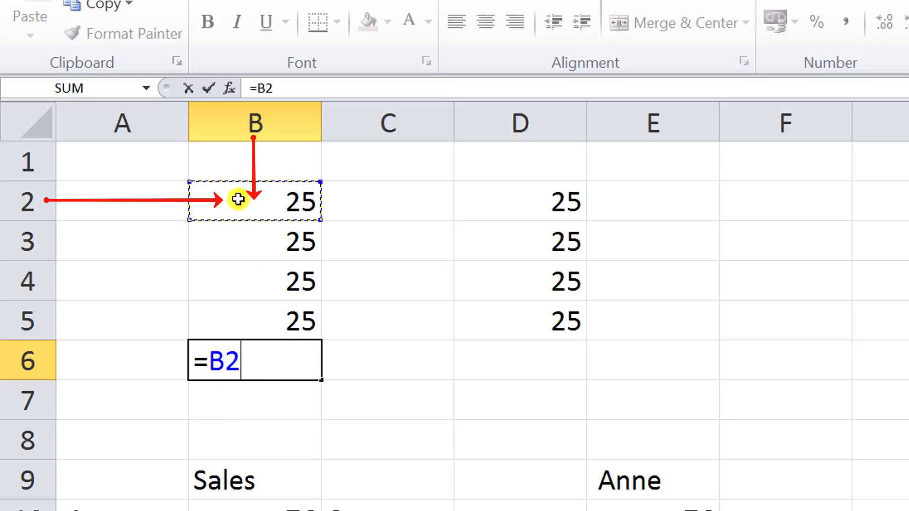
pyautogui.write('+')
pyautogui.click(244, 235)
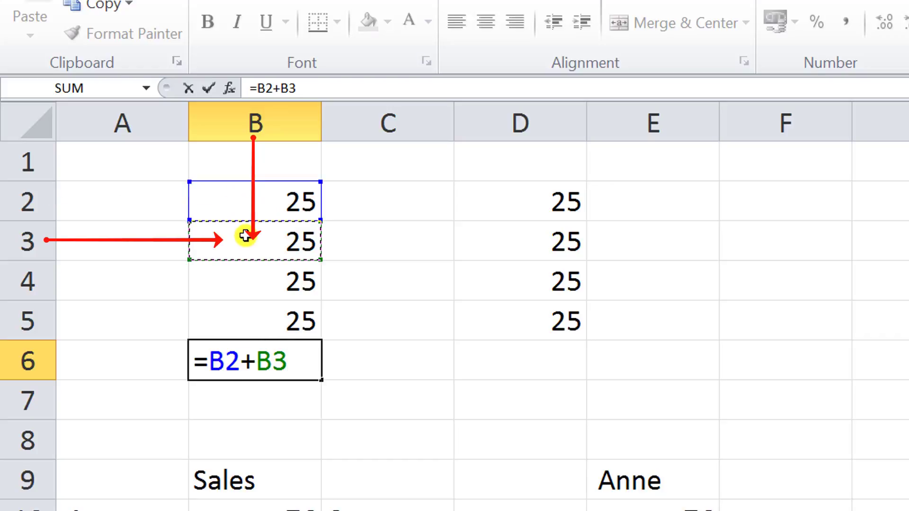
pyautogui.write('+')
pyautogui.click(283, 286)
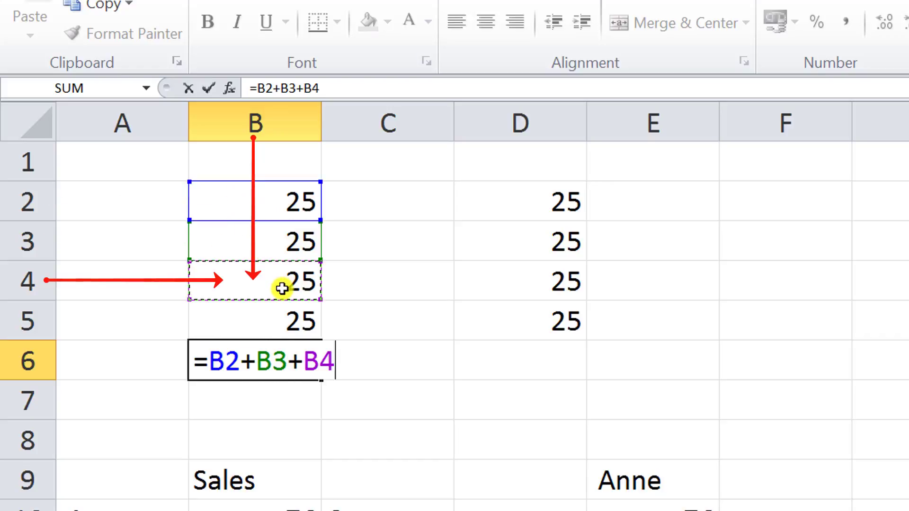
pyautogui.write('+')
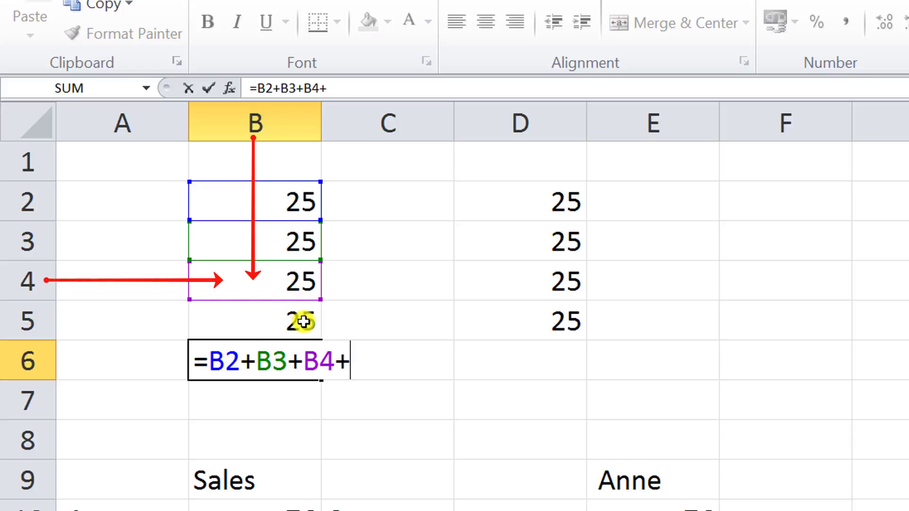
pyautogui.click(302, 319)
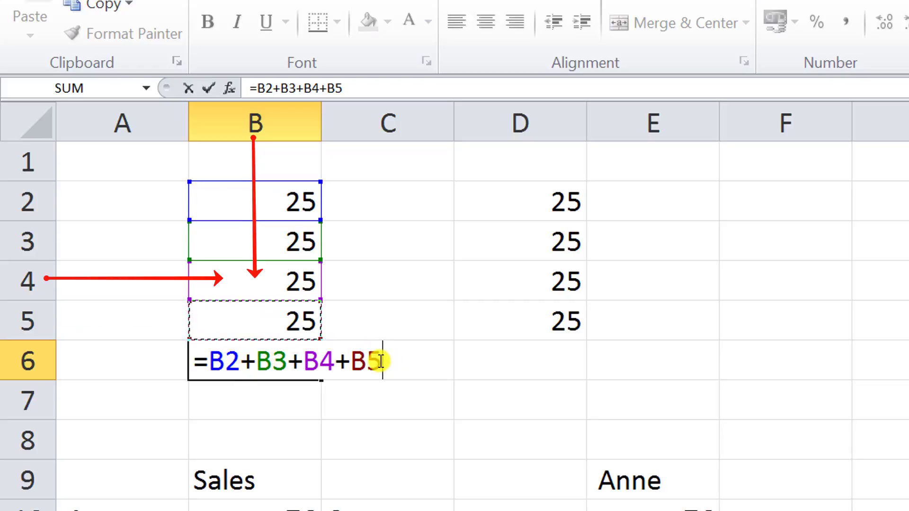
pyautogui.press('Return')
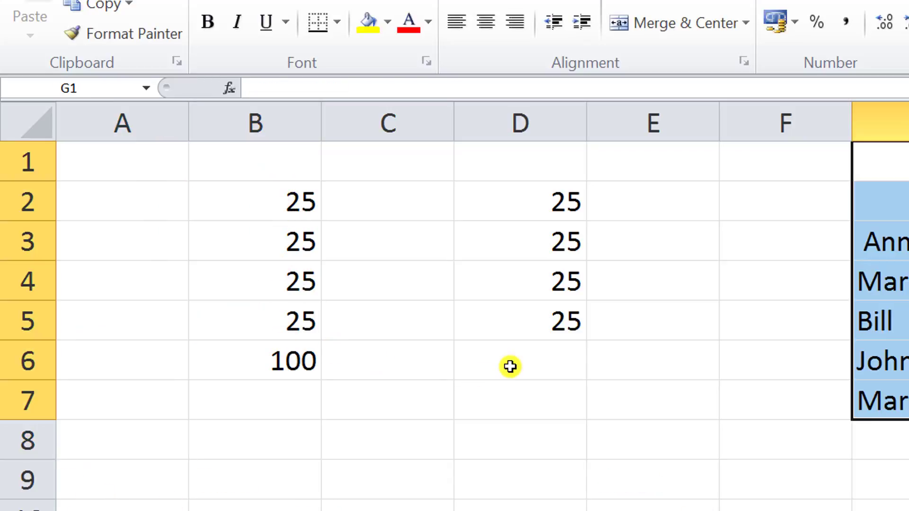
# Select D6 and review the AutoSum function list without choosing a function
pyautogui.click(510, 366)
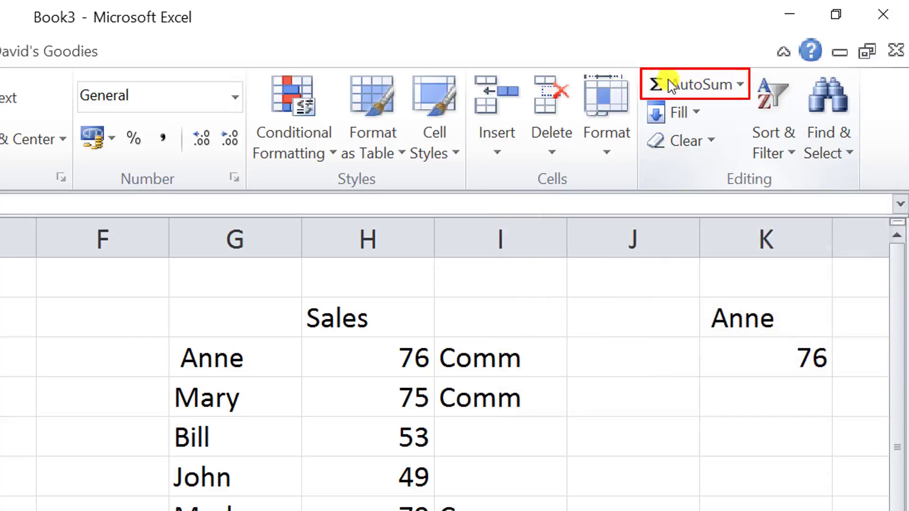
pyautogui.click(741, 84)
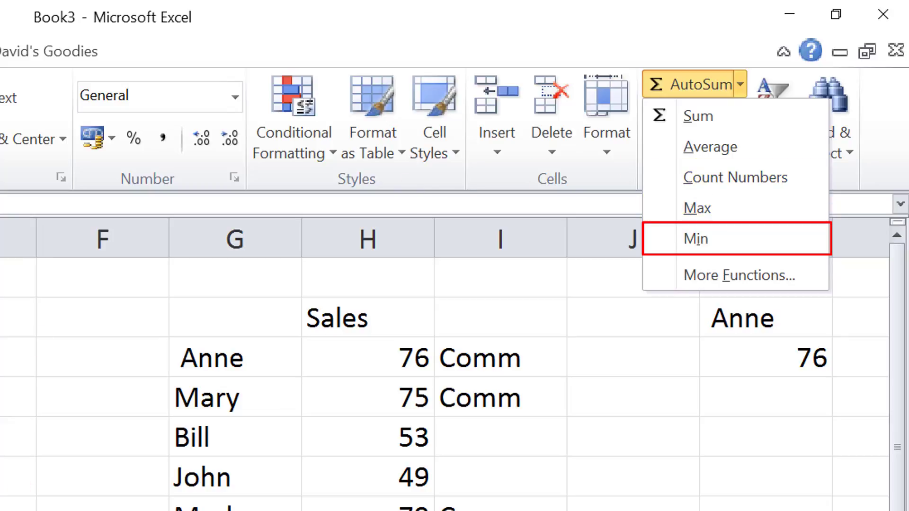
pyautogui.click(112, 393)
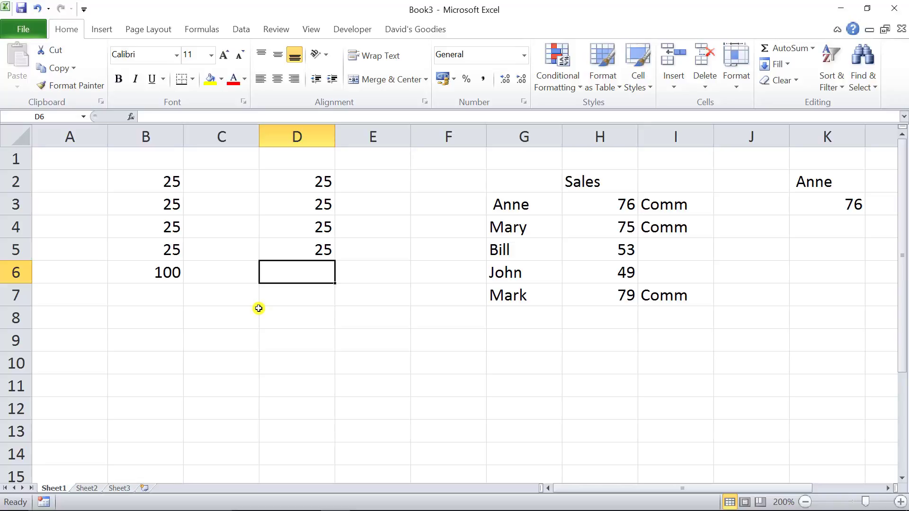
# Jump to the sheet's last row in column D and navigate back up to D6
pyautogui.hotkey('ctrl', 'Down')
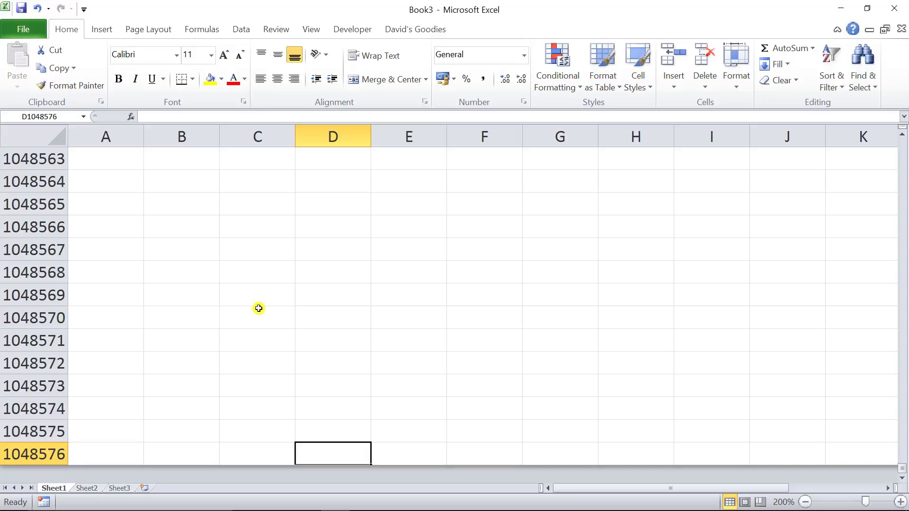
pyautogui.hotkey('ctrl', 'Up')
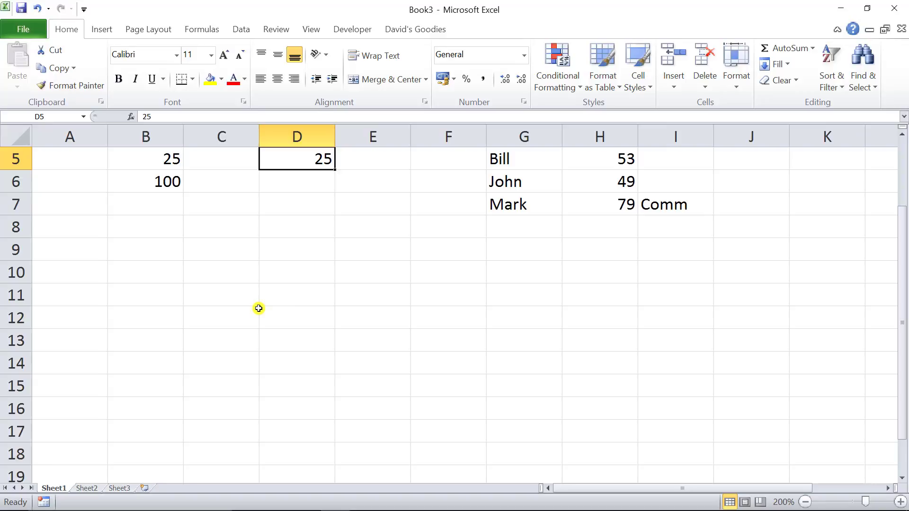
pyautogui.press('Up')
pyautogui.press('Up')
pyautogui.press('Up')
pyautogui.press('Up')
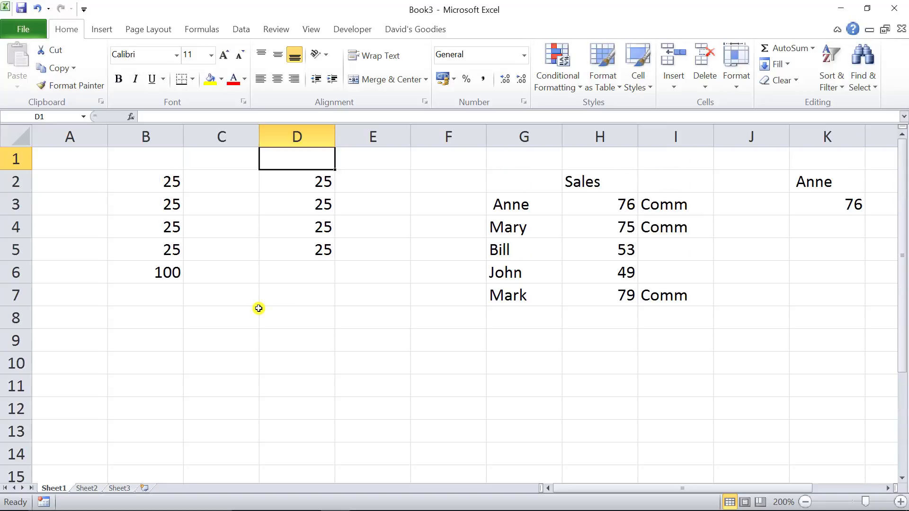
pyautogui.press('Down')
pyautogui.press('Down')
pyautogui.press('Down')
pyautogui.press('Down')
pyautogui.press('Down')
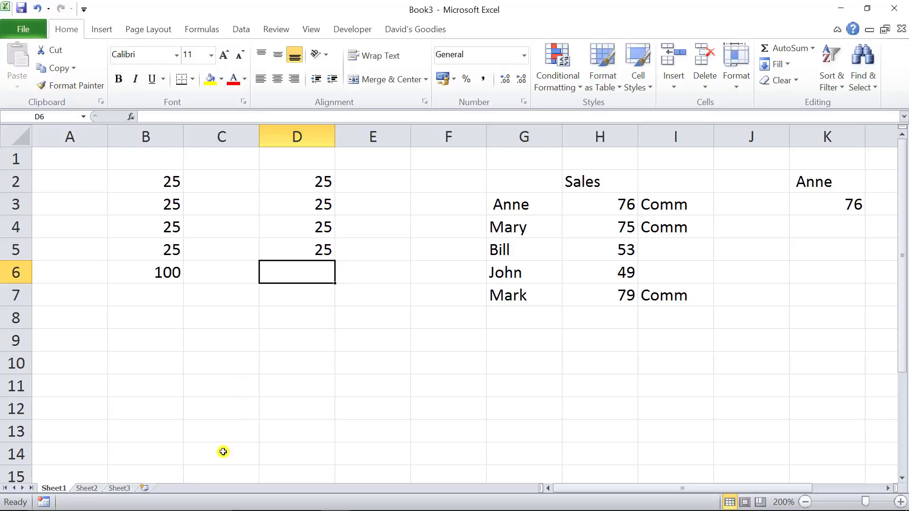
# Switch to Sheet2 and select the range B2:B10
pyautogui.click(92, 490)
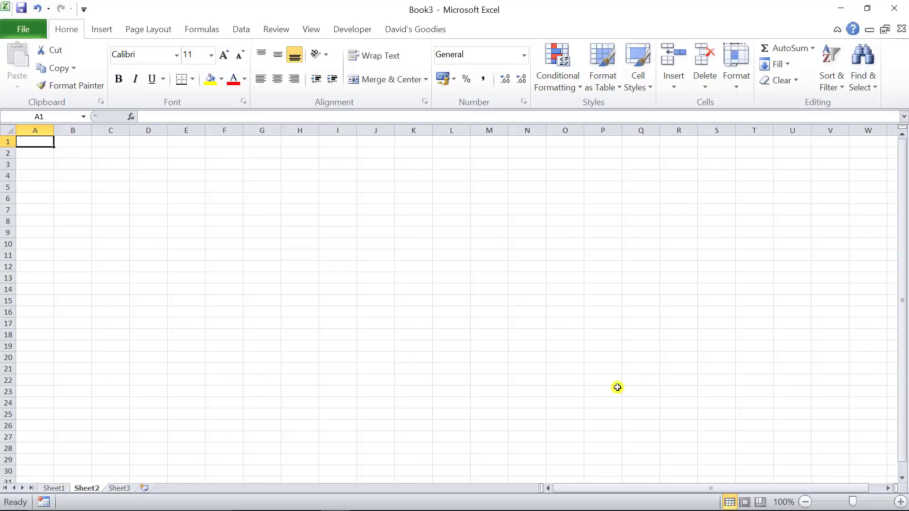
pyautogui.click(900, 502)
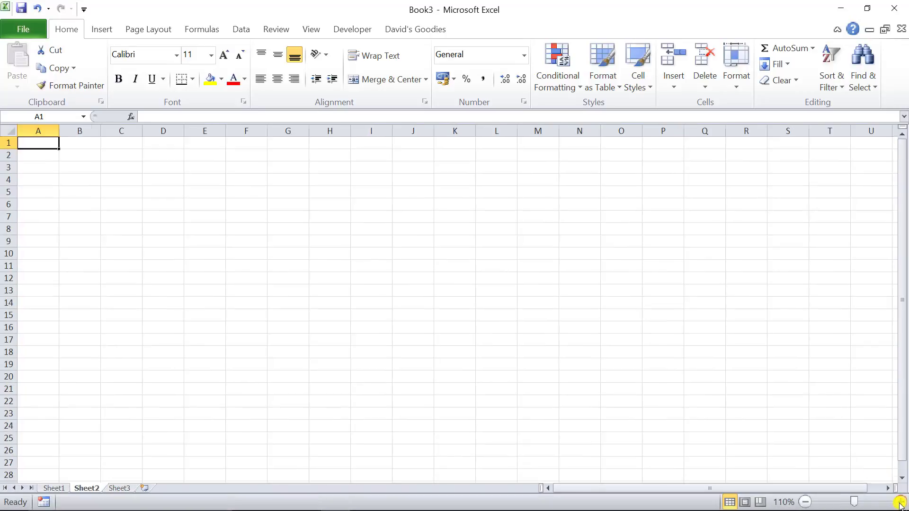
pyautogui.click(900, 502)
pyautogui.click(900, 502)
pyautogui.click(900, 502)
pyautogui.click(899, 502)
pyautogui.click(899, 502)
pyautogui.click(900, 502)
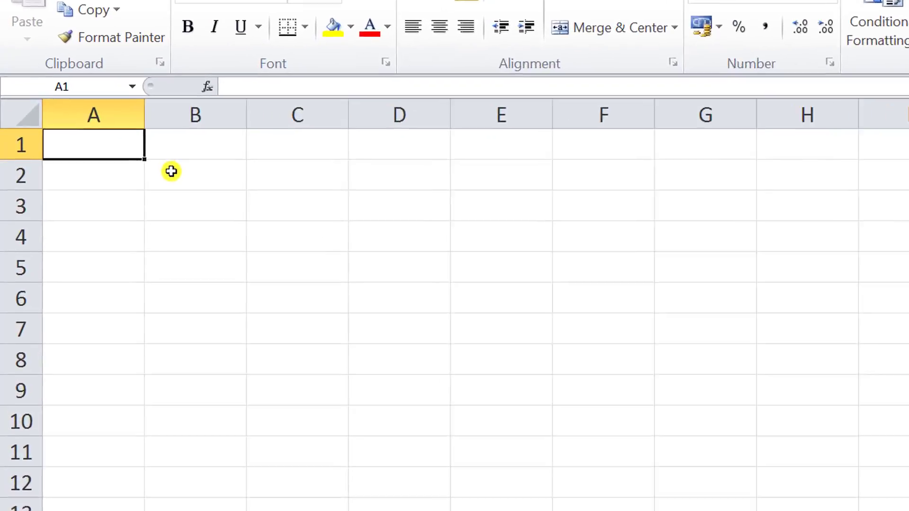
pyautogui.click(108, 173)
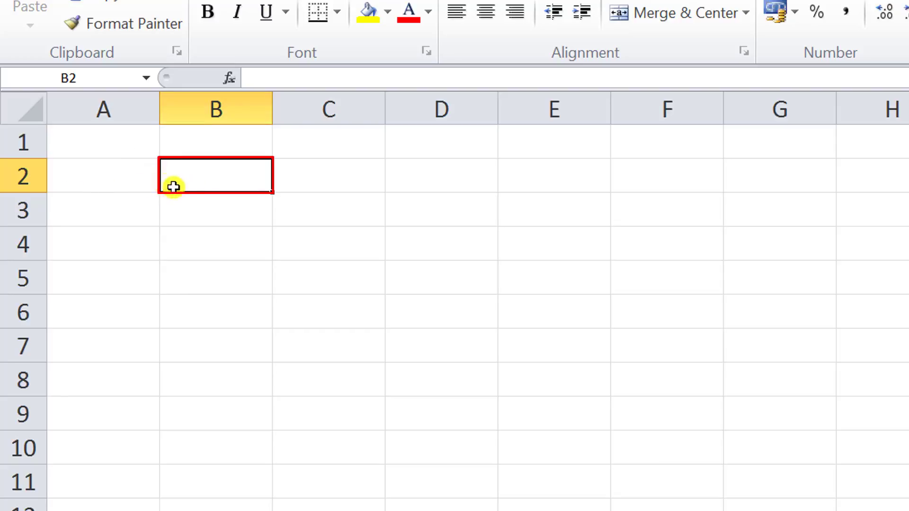
pyautogui.moveTo(218, 174); pyautogui.dragTo(245, 447)
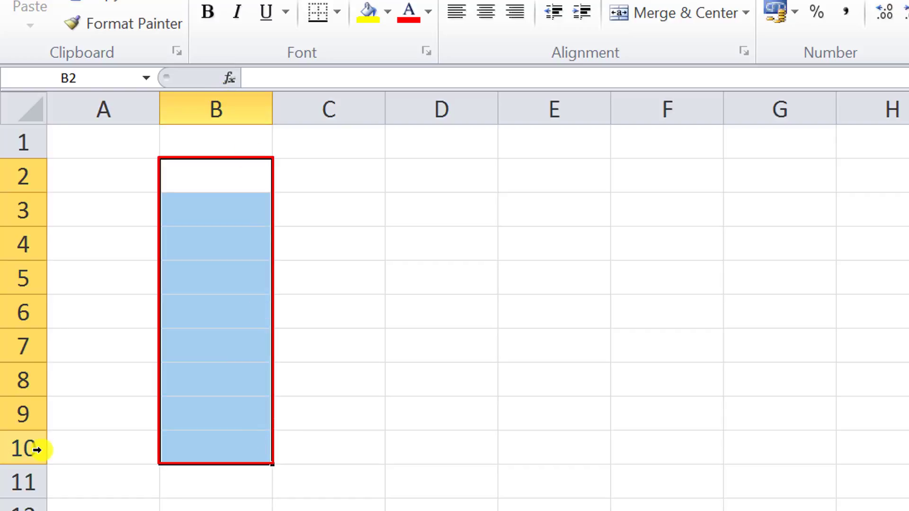
# Enter the range label B2:B10 as text in cell B13
pyautogui.click(185, 484)
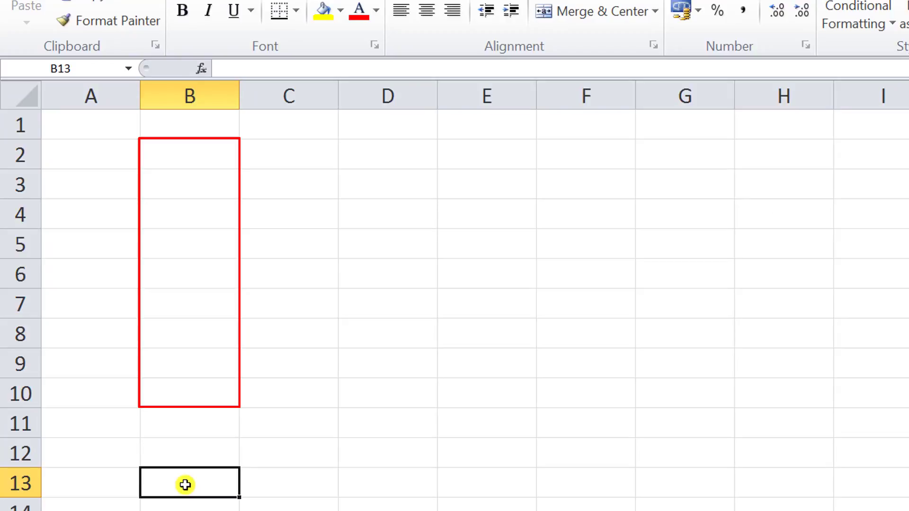
pyautogui.write('B2')
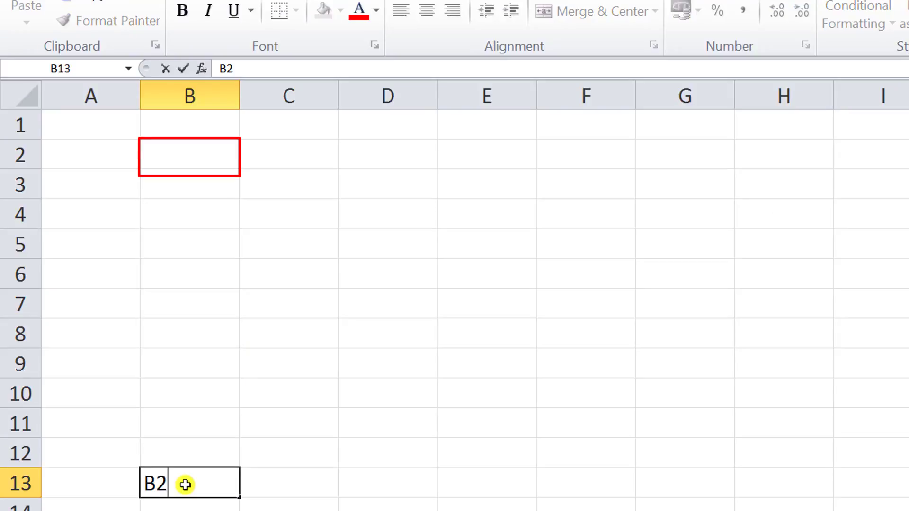
pyautogui.write(':')
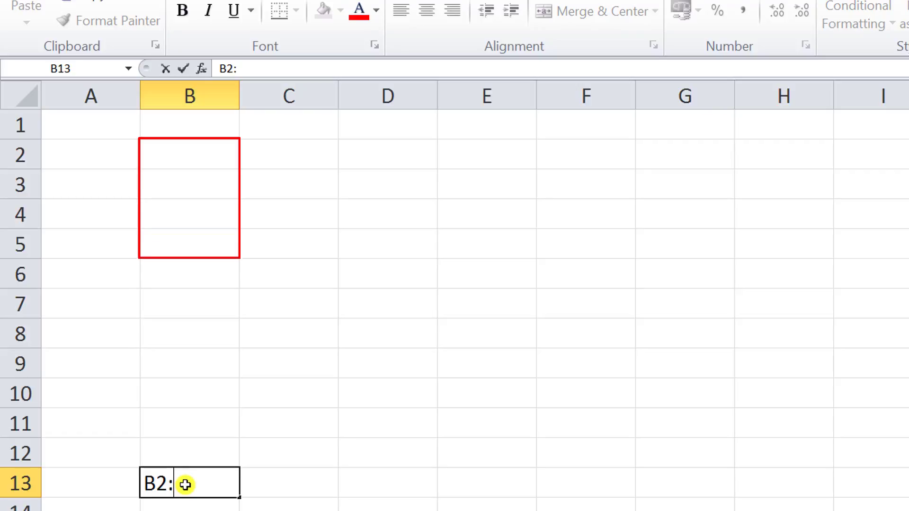
pyautogui.write('B')
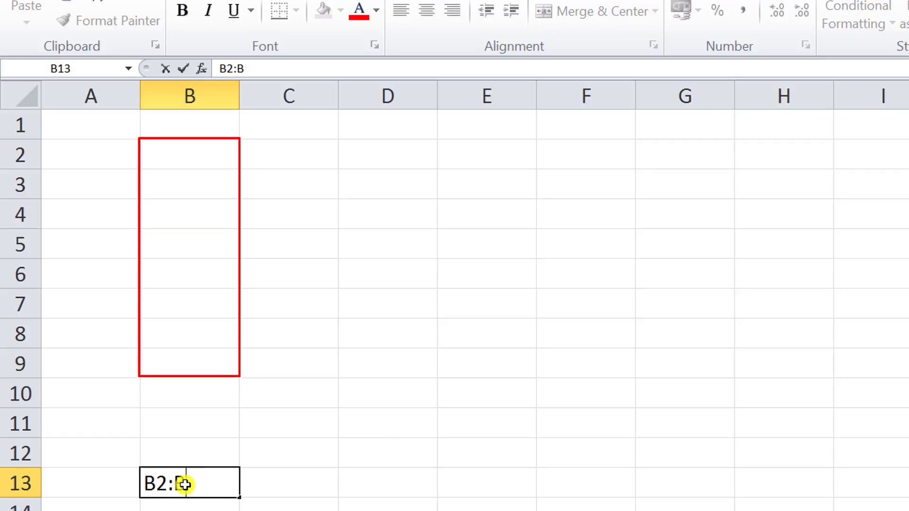
pyautogui.write('10')
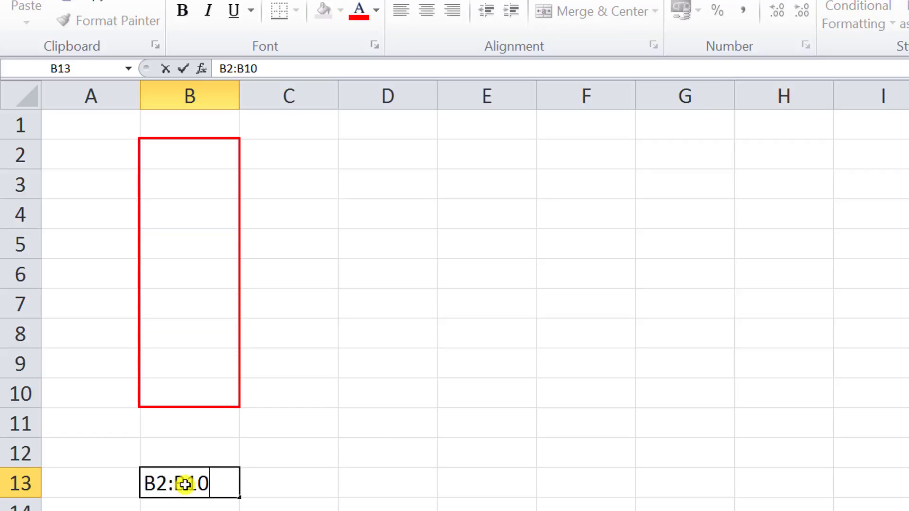
pyautogui.press('Left')
pyautogui.press('Right')
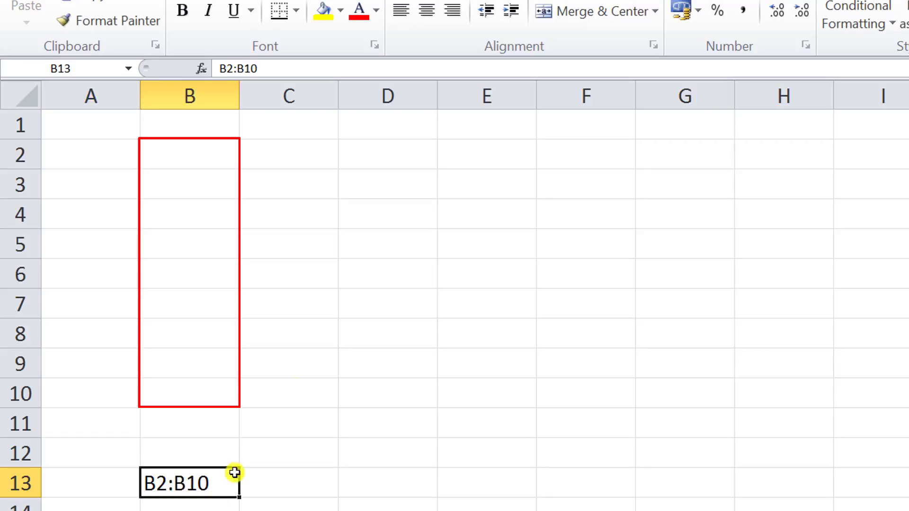
pyautogui.click(346, 0)
# Autofit column B to the width of the B13 label and reselect B13
pyautogui.click(346, 0)
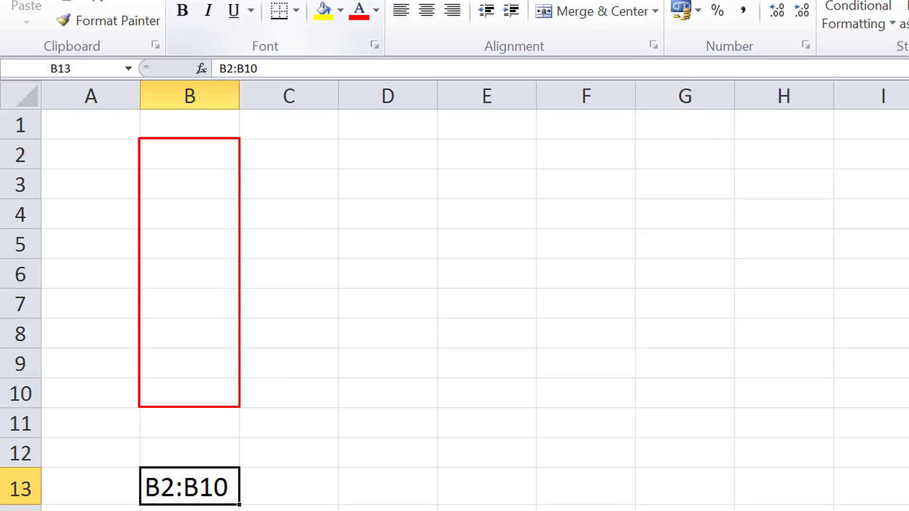
pyautogui.click(345, 0)
pyautogui.click(346, 0)
pyautogui.click(266, 496)
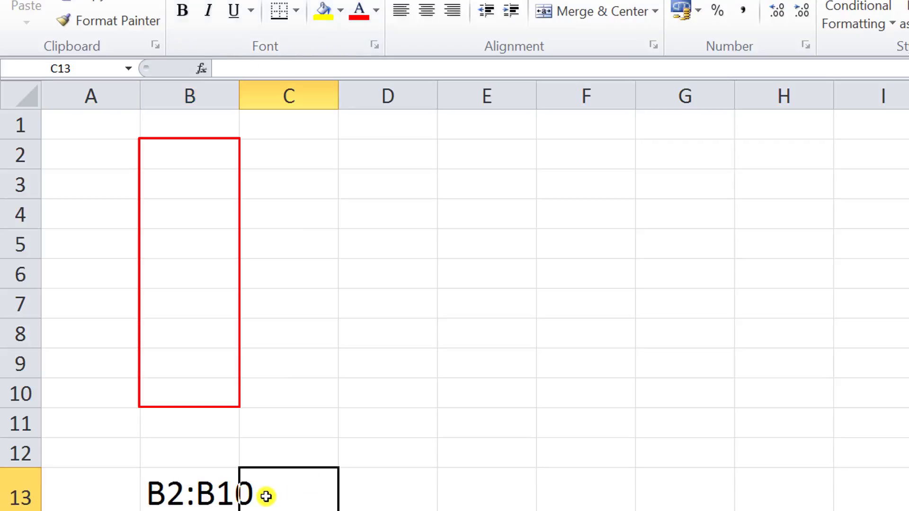
pyautogui.doubleClick(241, 96)
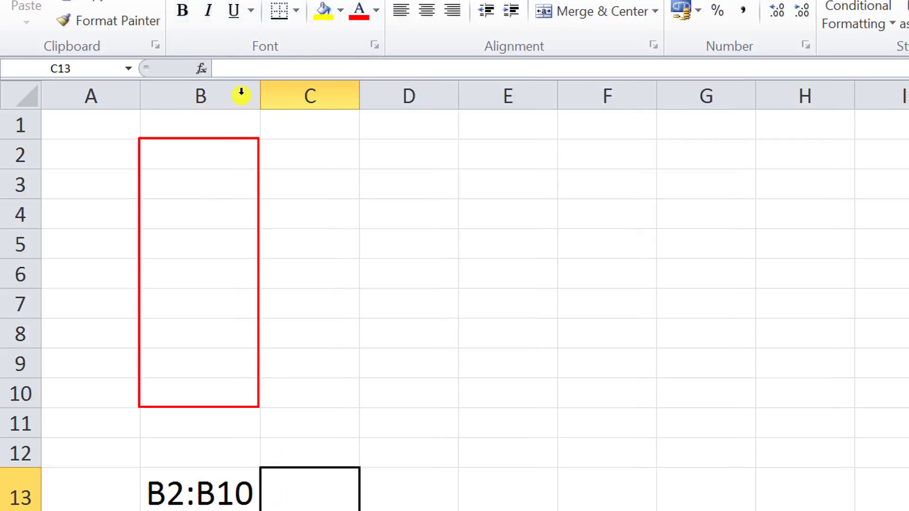
pyautogui.click(239, 495)
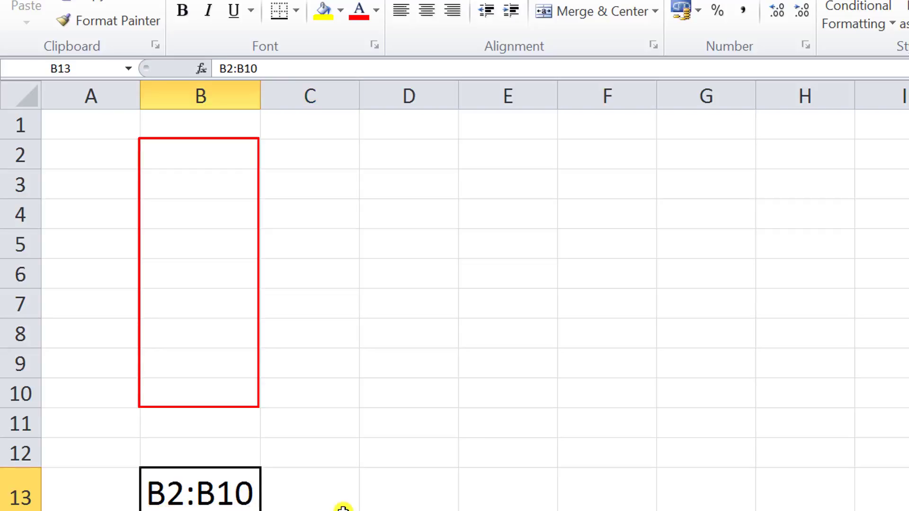
# Select the range B2:G2 on Sheet2 and enter its label B2:G2 as text in D13
pyautogui.click(374, 503)
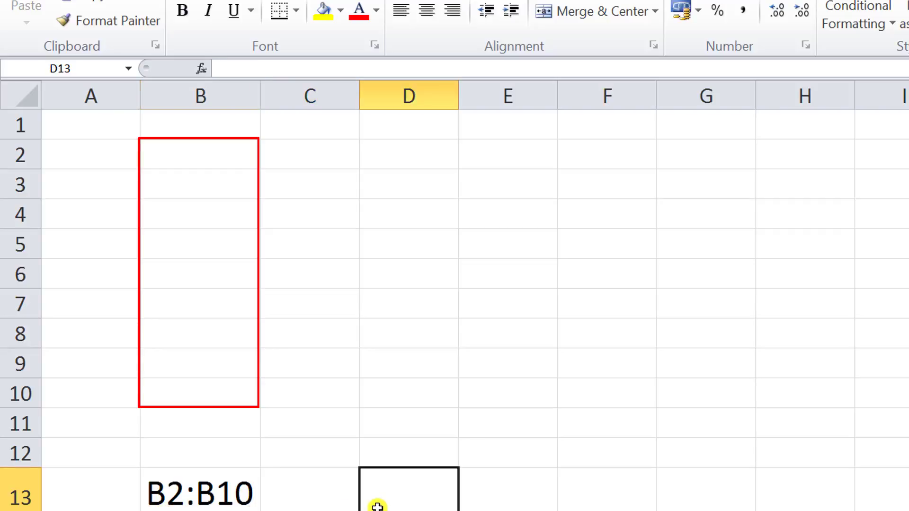
pyautogui.click(179, 152)
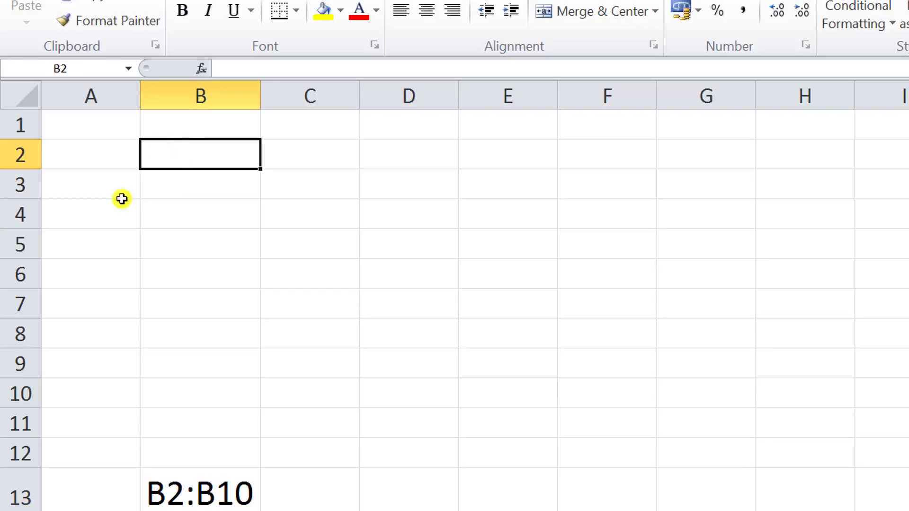
pyautogui.moveTo(192, 152); pyautogui.dragTo(725, 150)
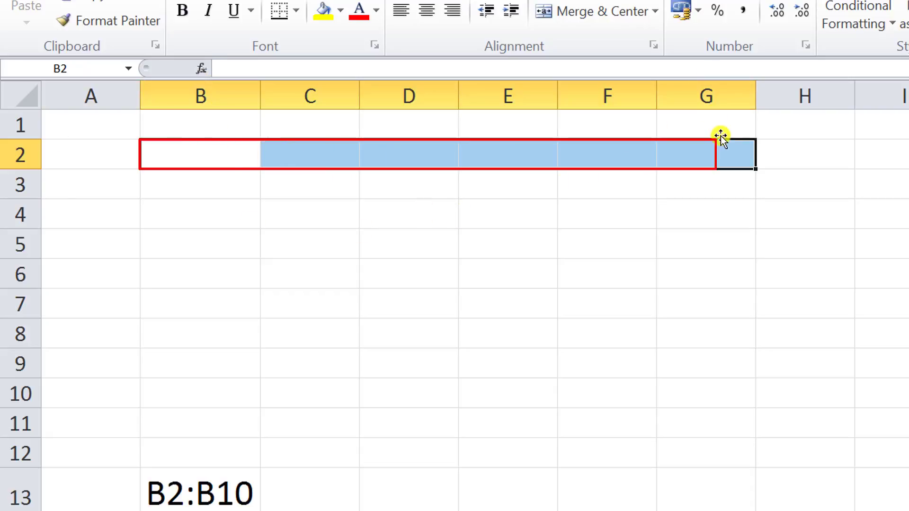
pyautogui.click(400, 494)
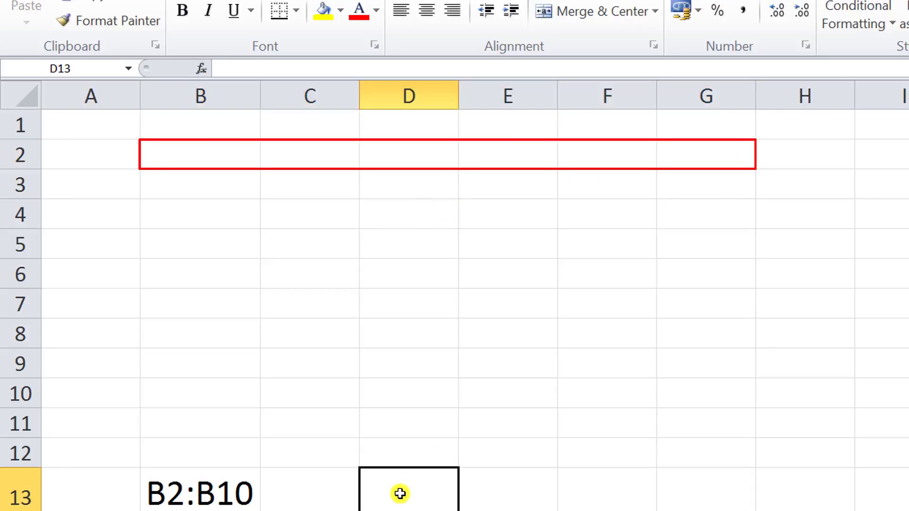
pyautogui.write('B')
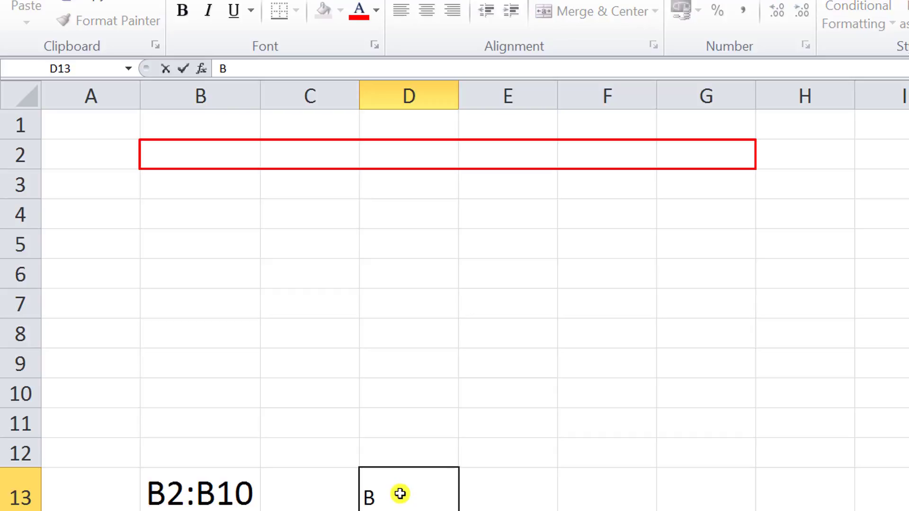
pyautogui.write('2:G2')
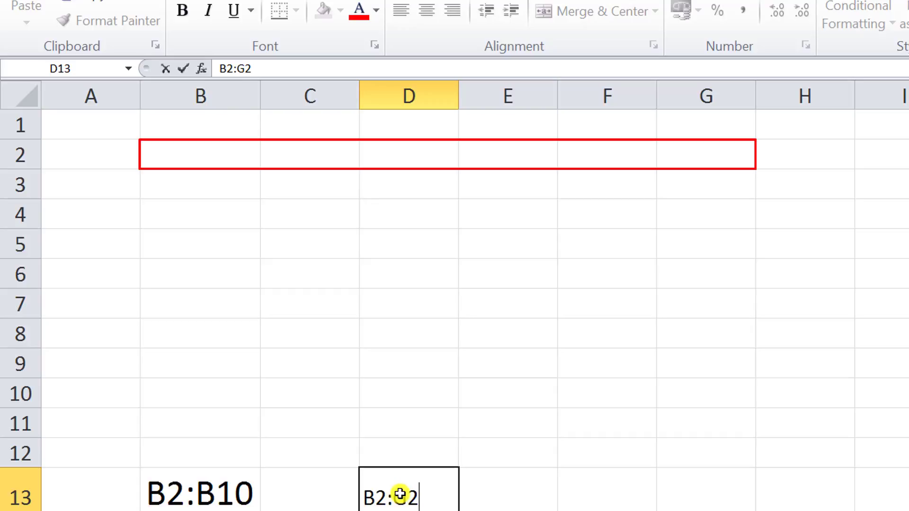
pyautogui.hotkey('ctrl', 'Return')
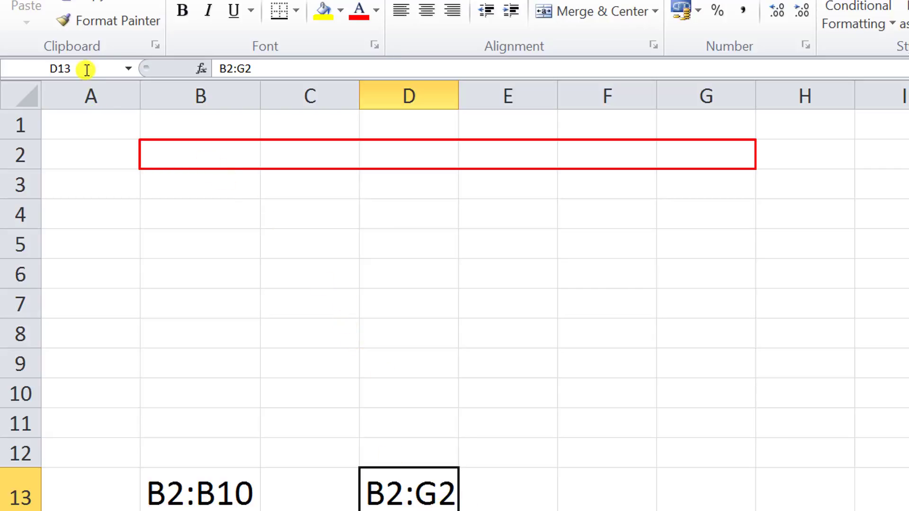
# Copy D13's formatting to F13, select the range B2:G10, and enter the label B2:G10 in F13
pyautogui.click(133, 21)
pyautogui.click(651, 491)
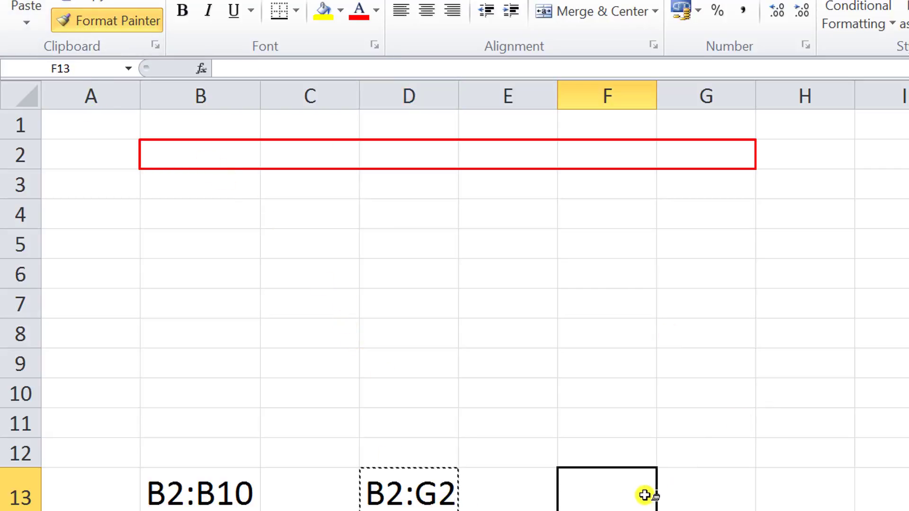
pyautogui.click(194, 154)
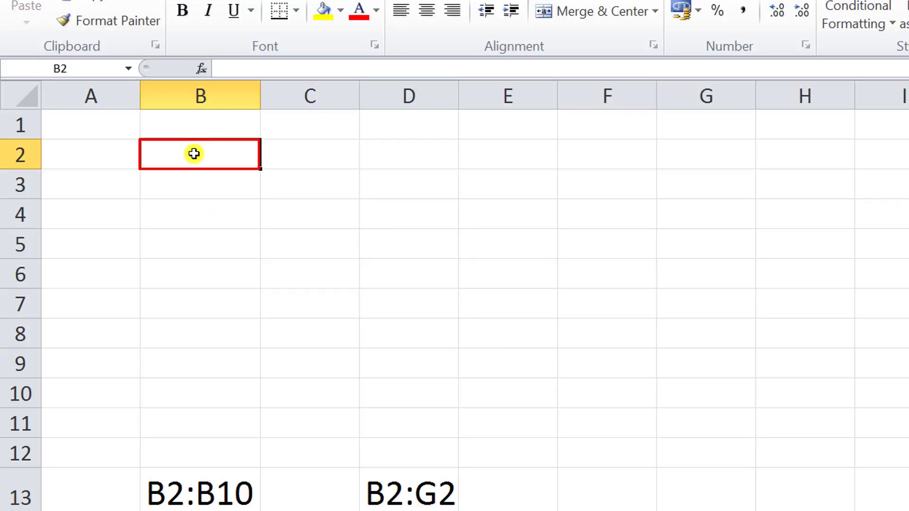
pyautogui.moveTo(194, 153); pyautogui.dragTo(720, 402)
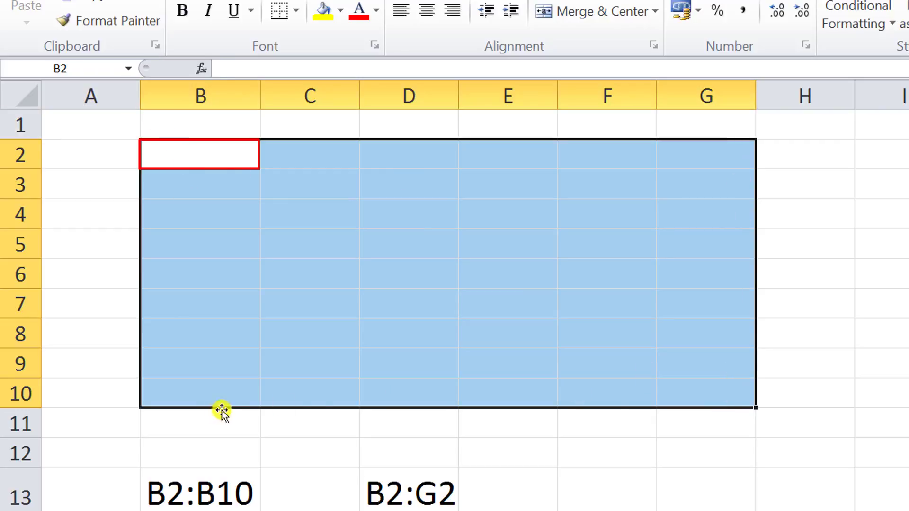
pyautogui.click(560, 503)
pyautogui.write('B')
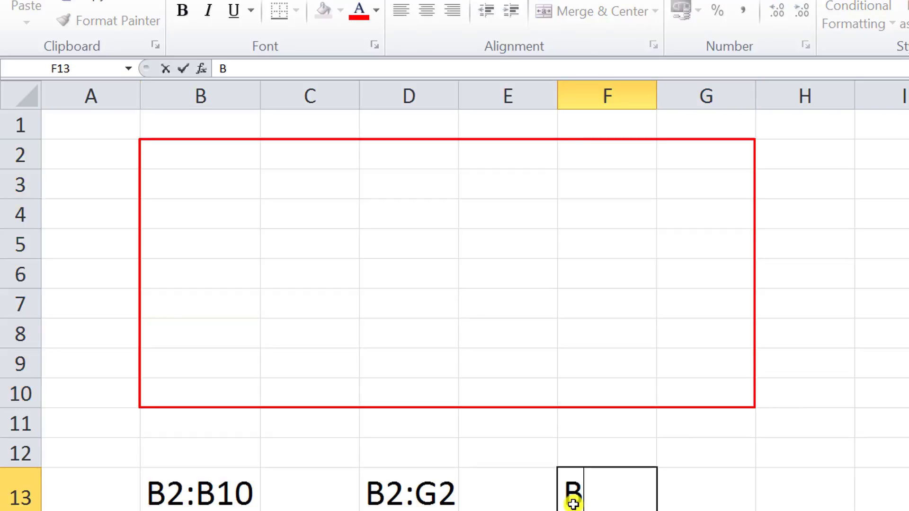
pyautogui.write('2')
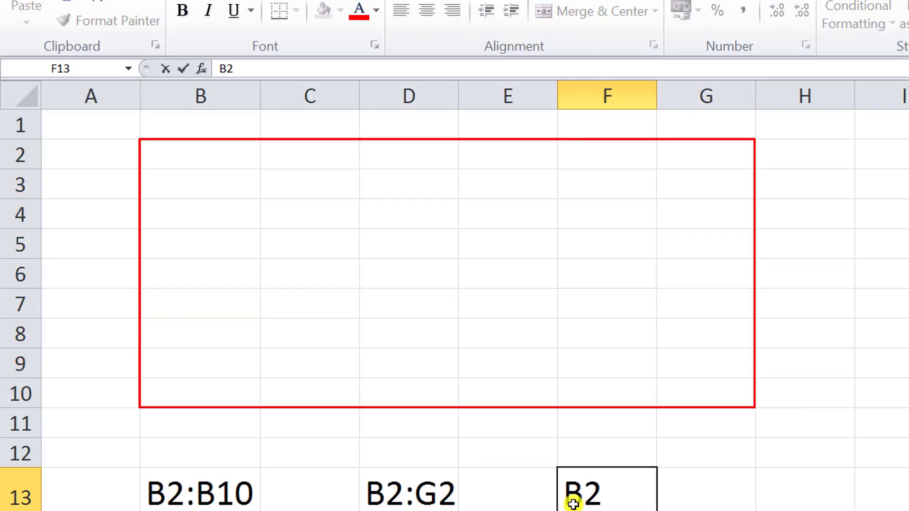
pyautogui.write(':G')
pyautogui.write('10')
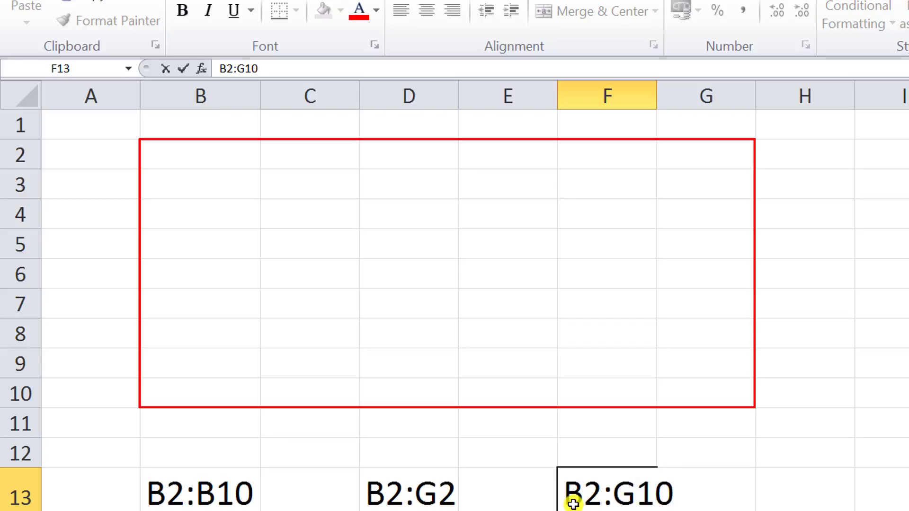
pyautogui.press('Return')
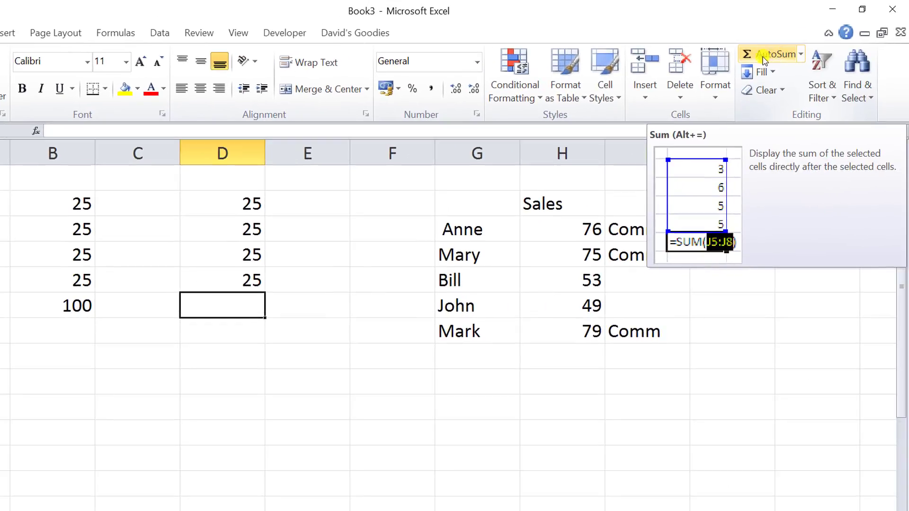
# Insert an AutoSum in D6 on Sheet1 totalling D2:D5
pyautogui.click(799, 55)
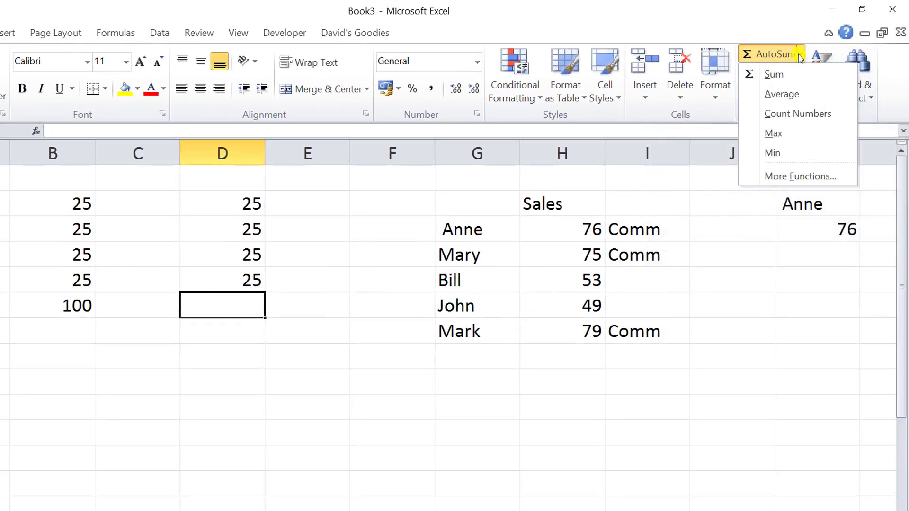
pyautogui.click(770, 75)
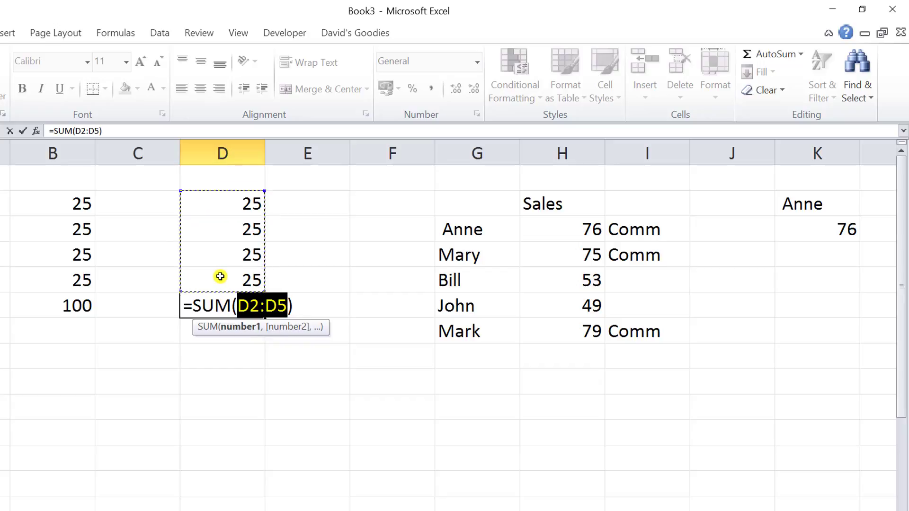
pyautogui.press('Return')
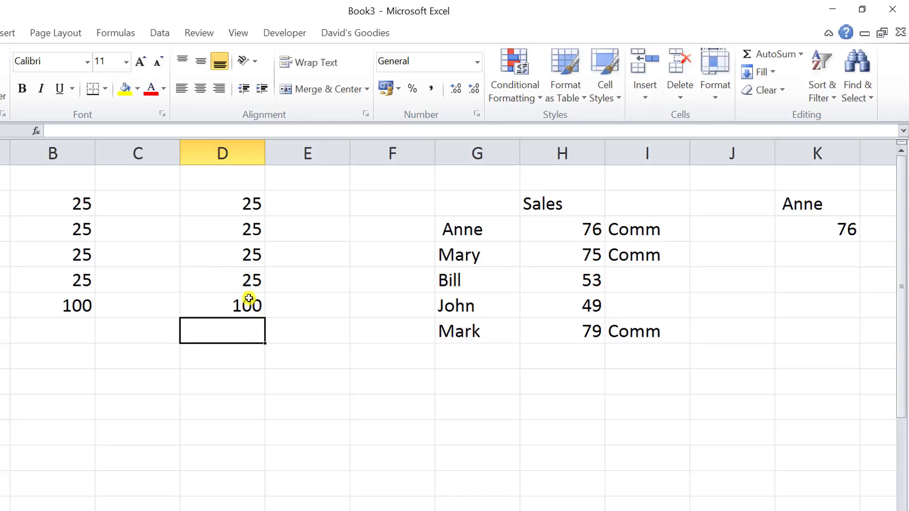
# Compare the formulas in B6 and D6, then clear the contents of D6
pyautogui.click(250, 305)
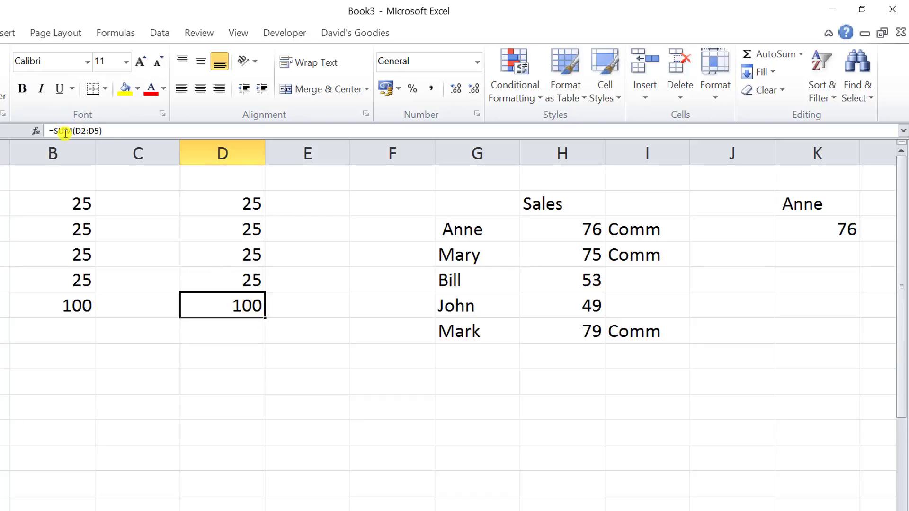
pyautogui.click(73, 308)
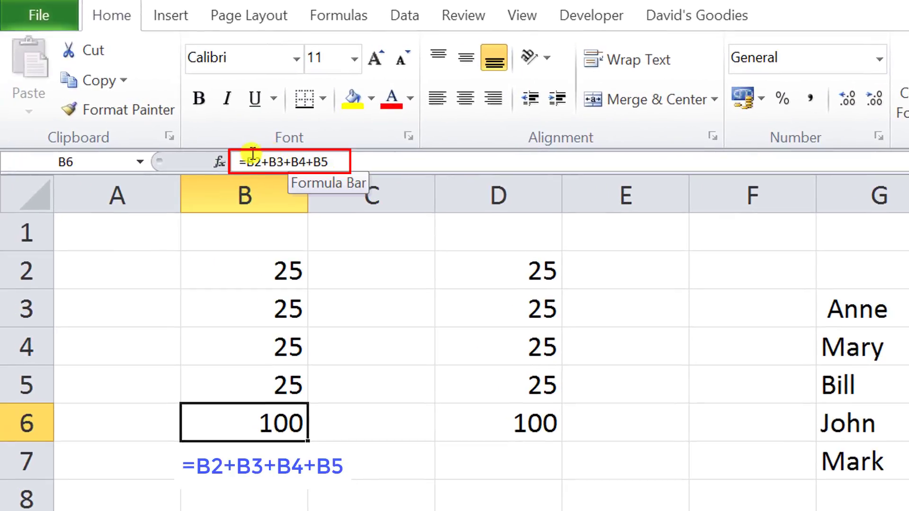
pyautogui.click(529, 432)
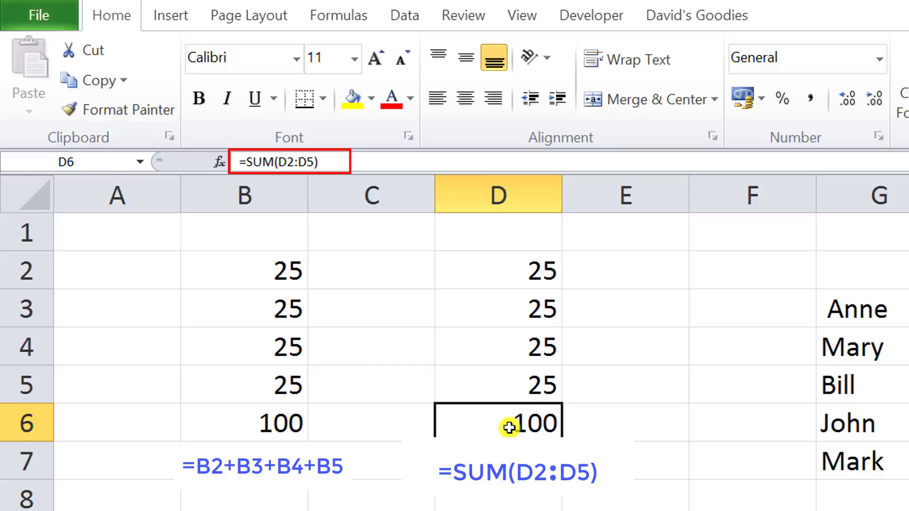
pyautogui.press('Delete')
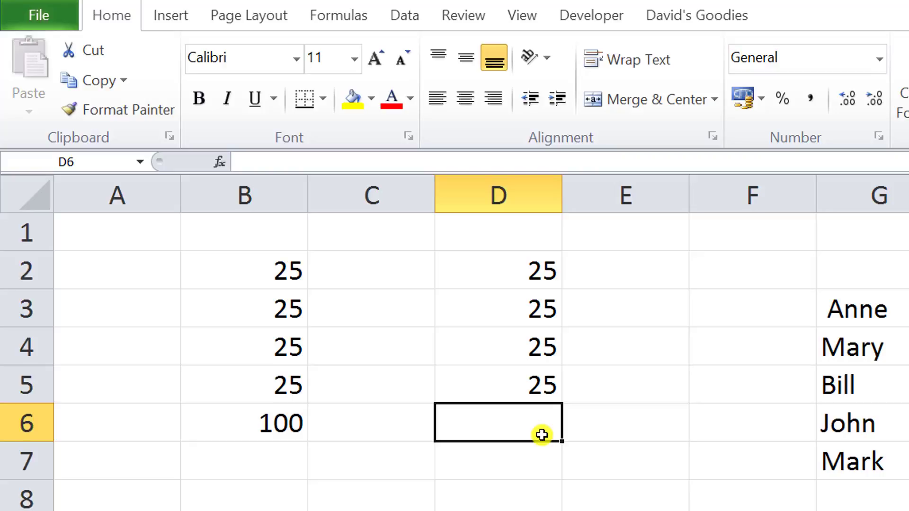
# Fill the value 25 from D5 down column D to row 1564
pyautogui.click(524, 396)
pyautogui.moveTo(562, 404); pyautogui.dragTo(512, 510)
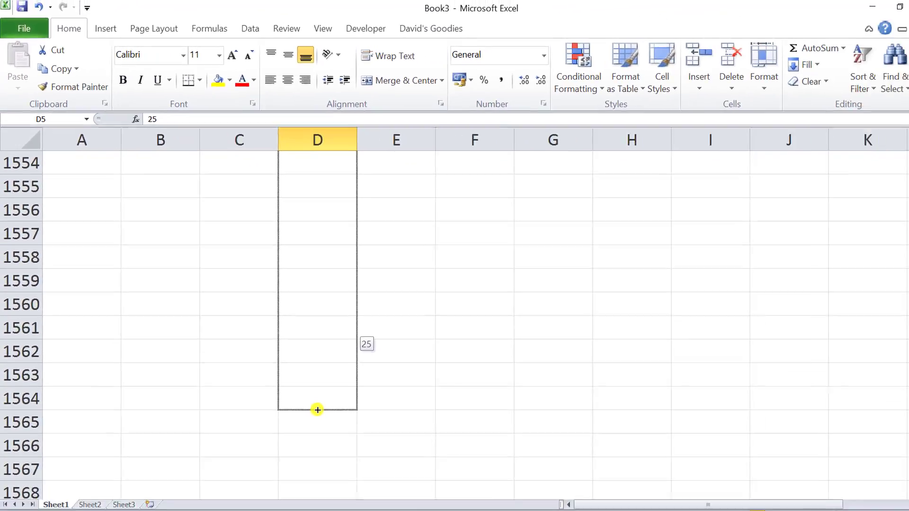
pyautogui.moveTo(318, 410); pyautogui.dragTo(307, 397)
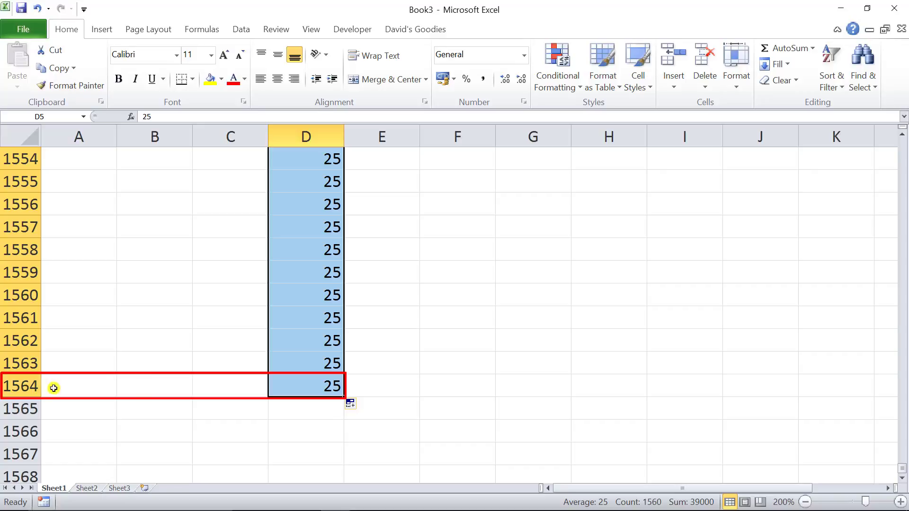
# Insert an AutoSum in D1565 totalling D2:D1564
pyautogui.click(325, 410)
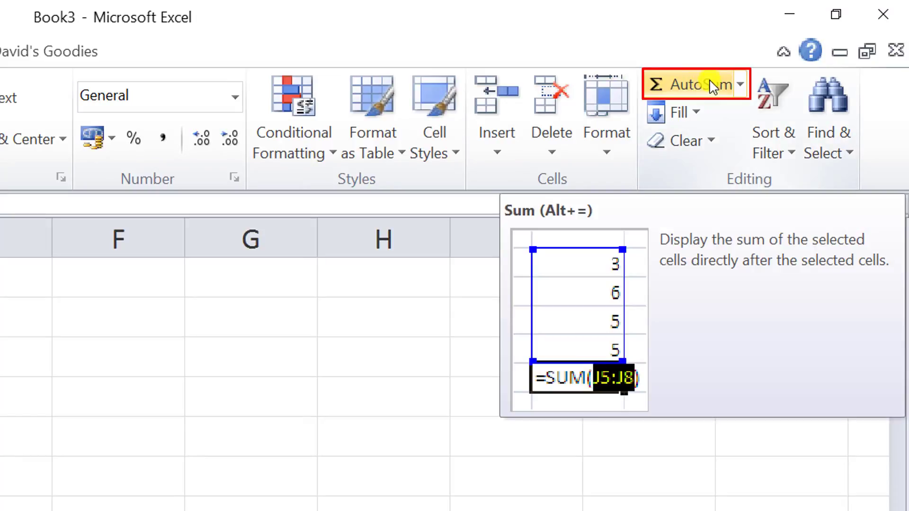
pyautogui.click(742, 84)
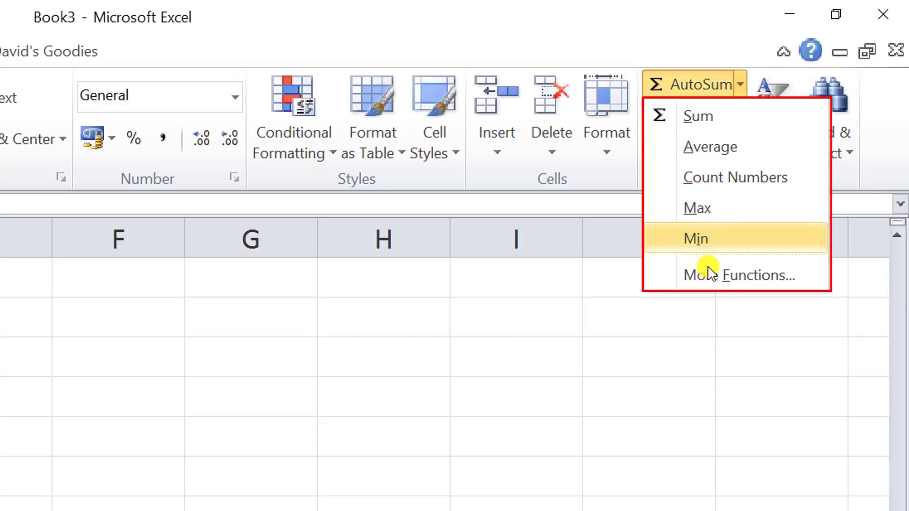
pyautogui.click(747, 88)
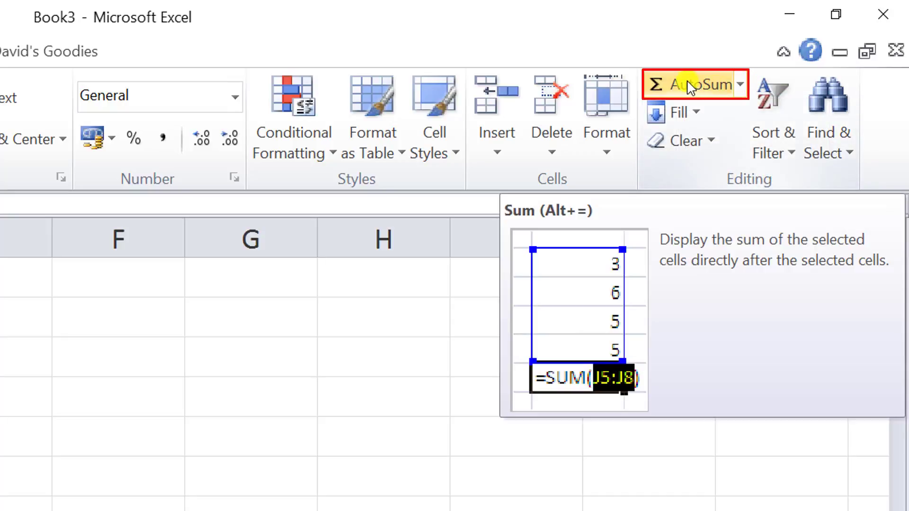
pyautogui.click(689, 88)
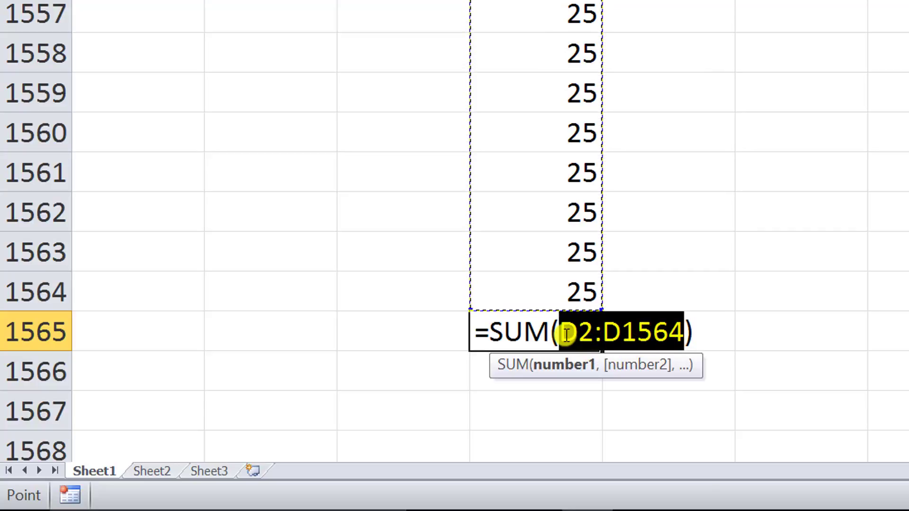
pyautogui.press('Return')
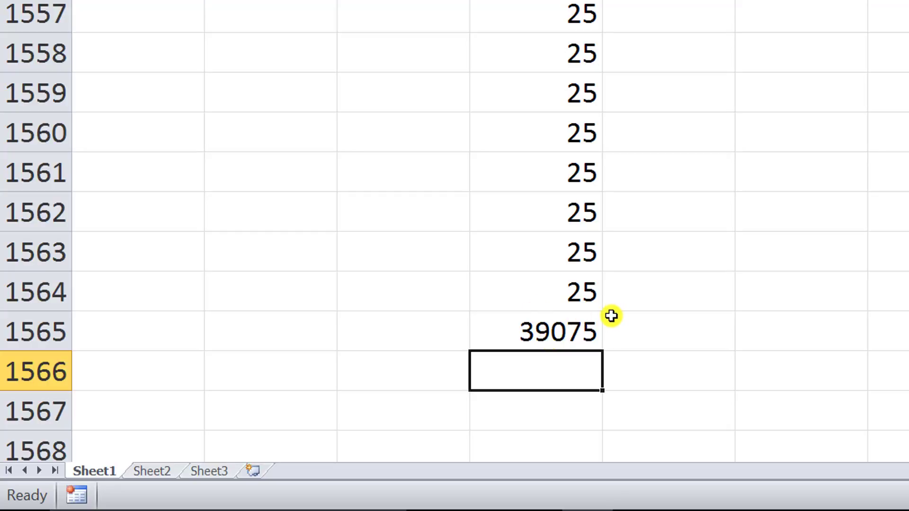
# Inspect the D1565 formula, jump back to the top of the sheet and select B6
pyautogui.click(531, 330)
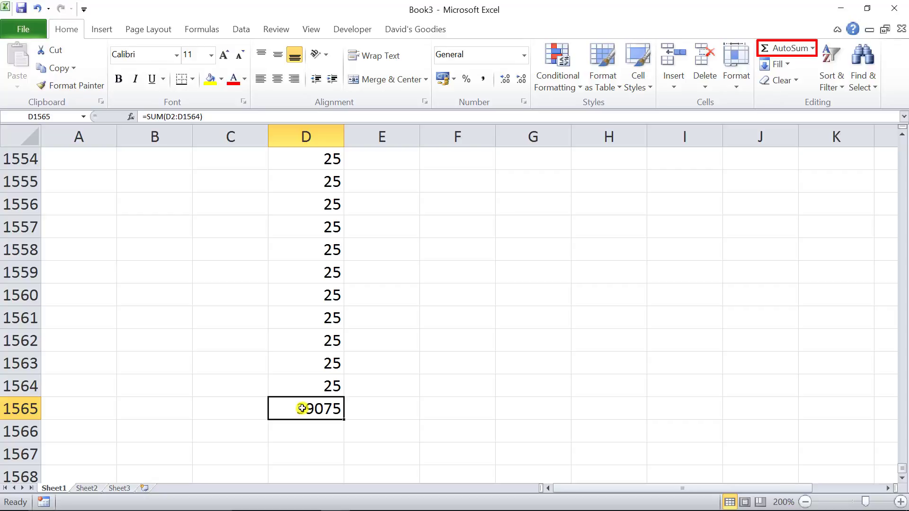
pyautogui.hotkey('ctrl', 'Home')
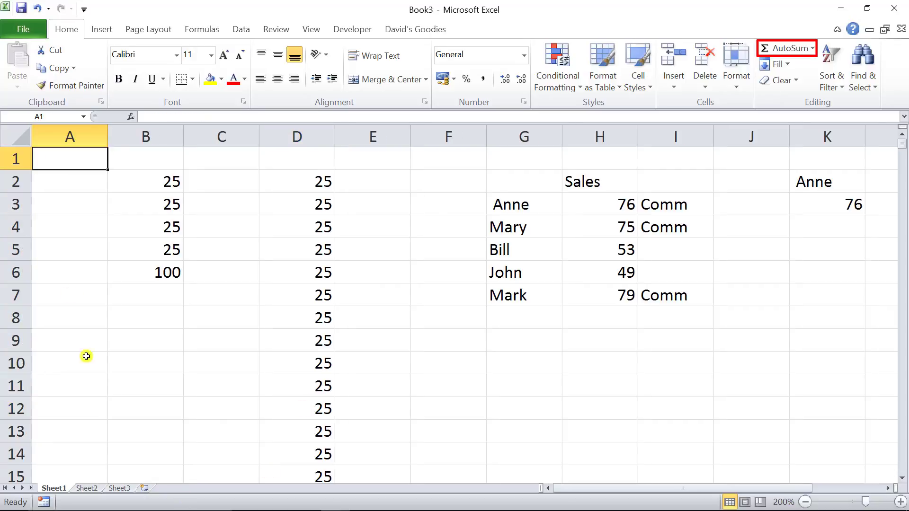
pyautogui.click(129, 276)
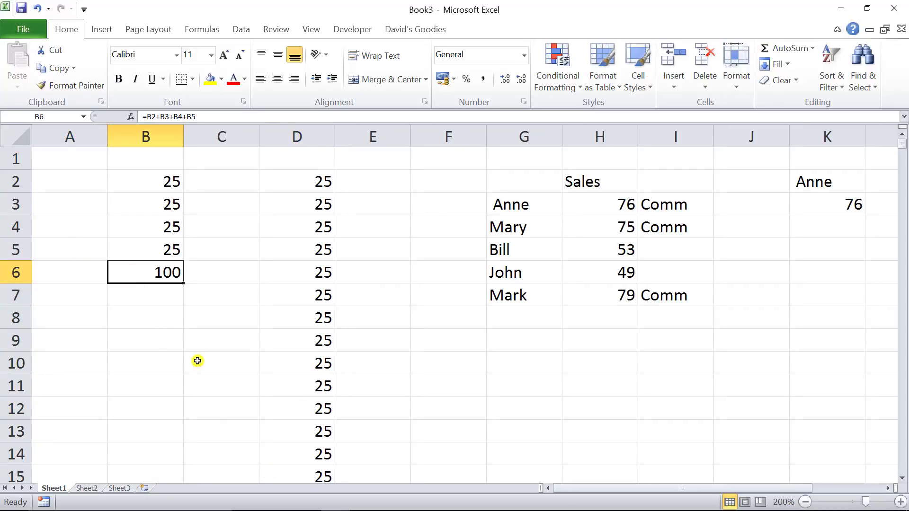